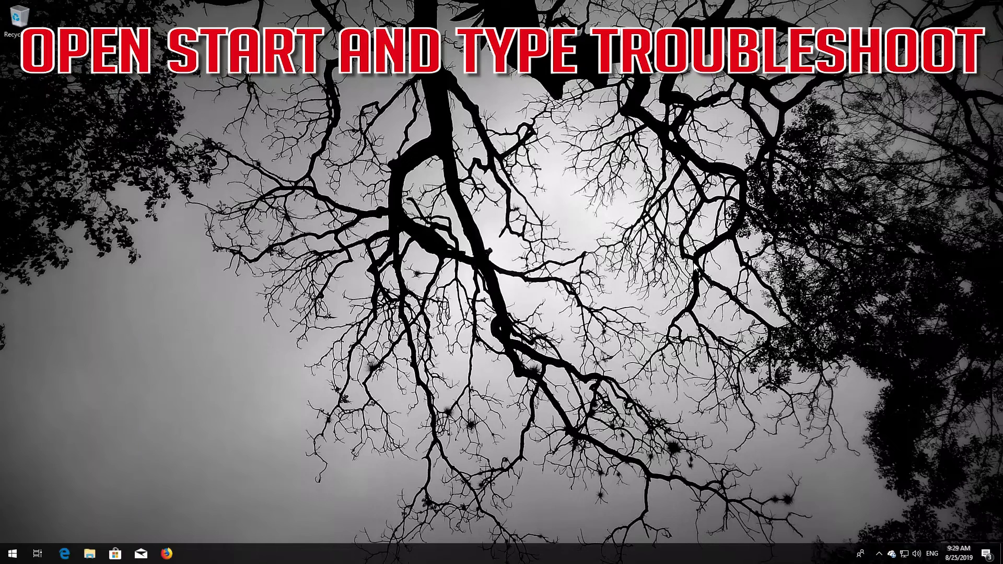
Search the Start menu for 'troubleshoot'
type("troub")
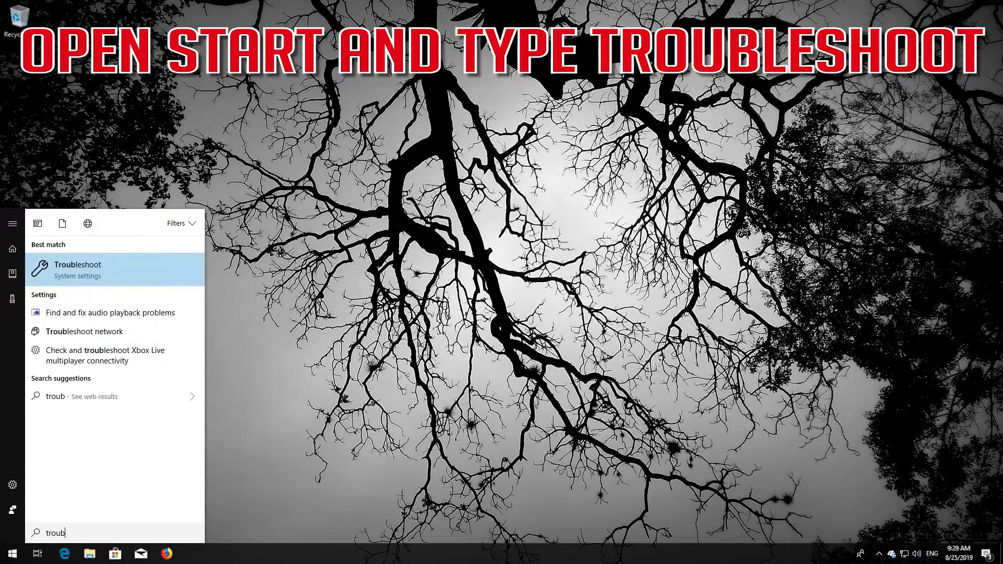
type("leshoot")
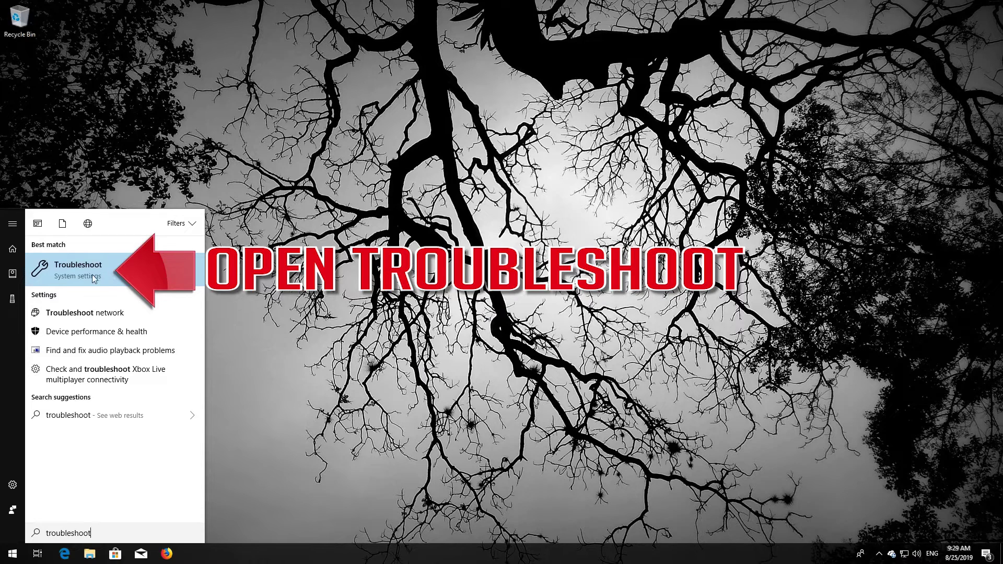
Open Troubleshoot settings and expand the Windows Update troubleshooter entry
left_click(75, 268)
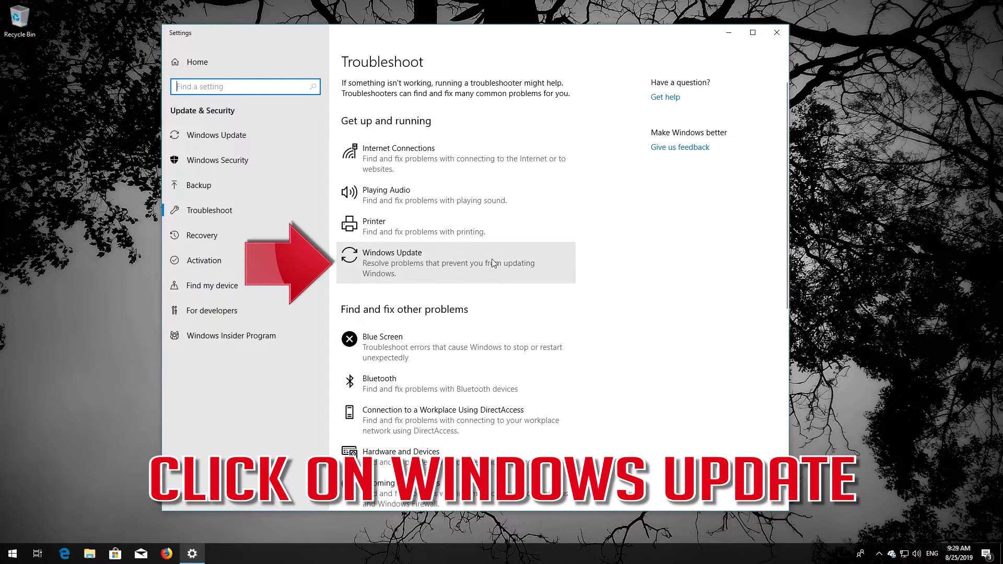
left_click(423, 267)
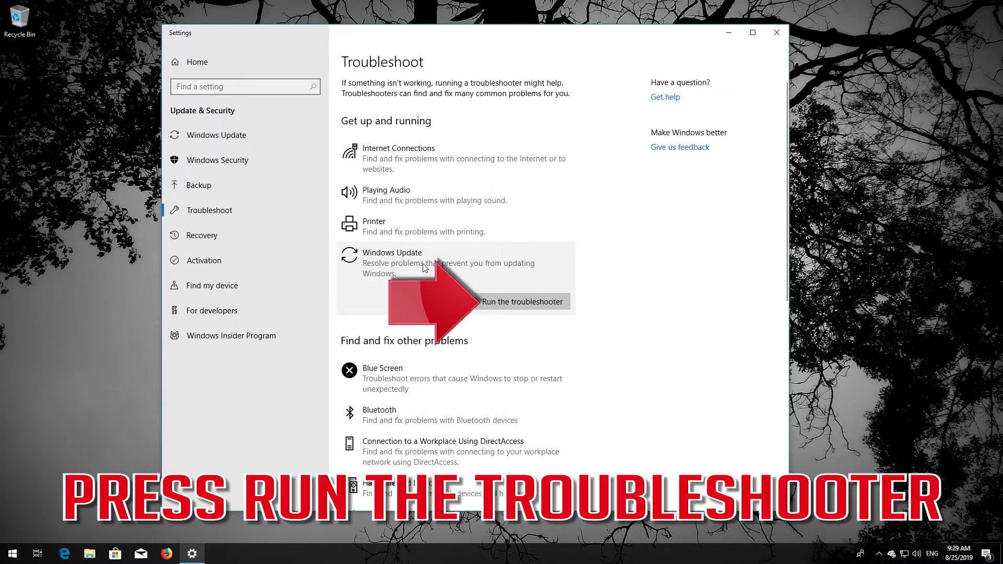
Run the Windows Update troubleshooter, apply the pending-updates fix, and close it once Fixed
left_click(514, 306)
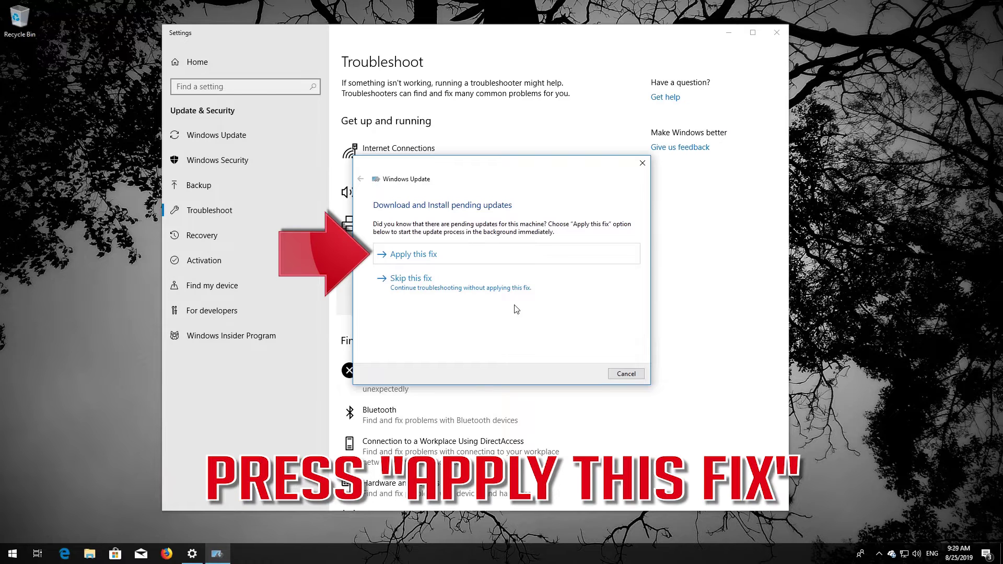
left_click(446, 257)
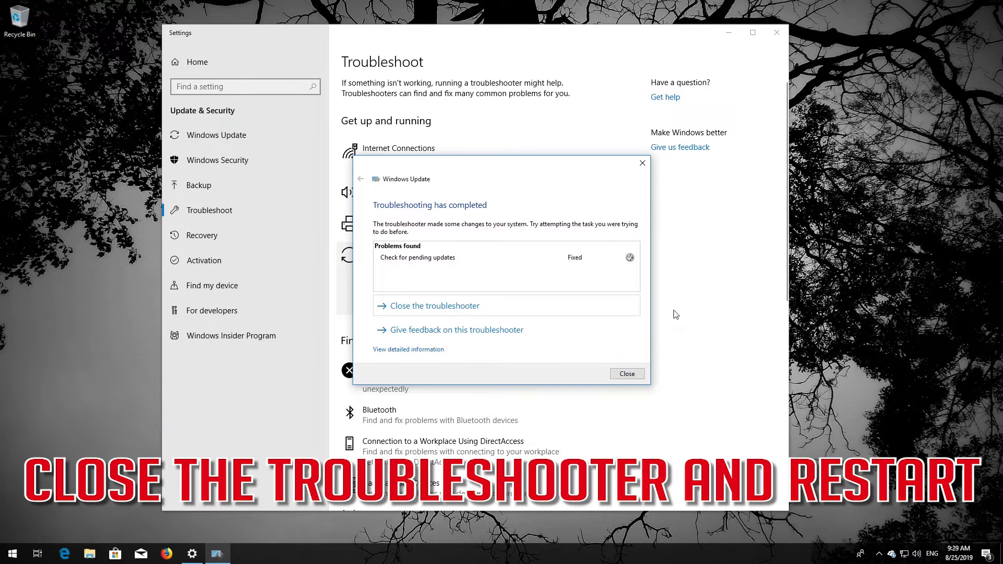
left_click(629, 374)
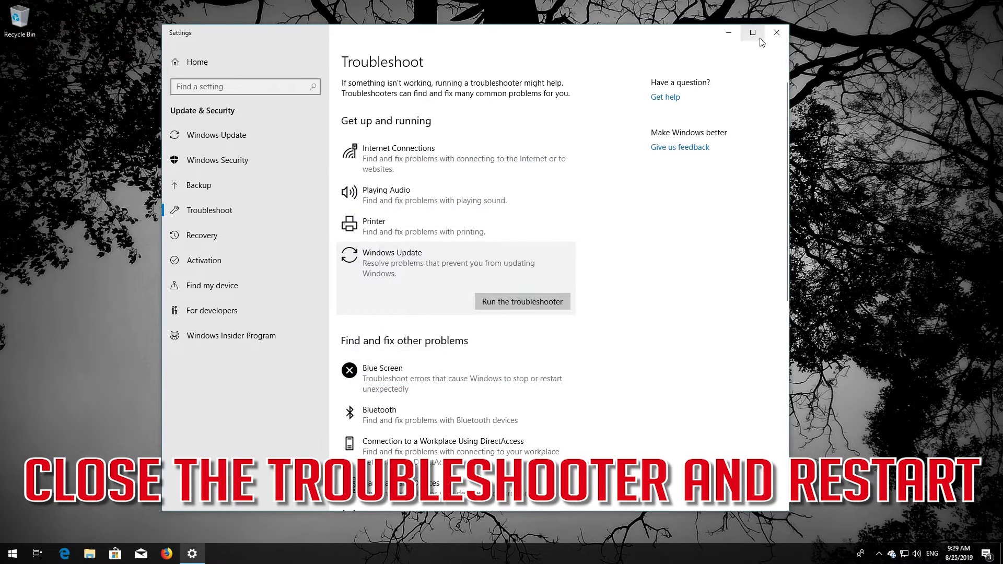
Close Settings and restart the computer from the Start menu power options
left_click(777, 32)
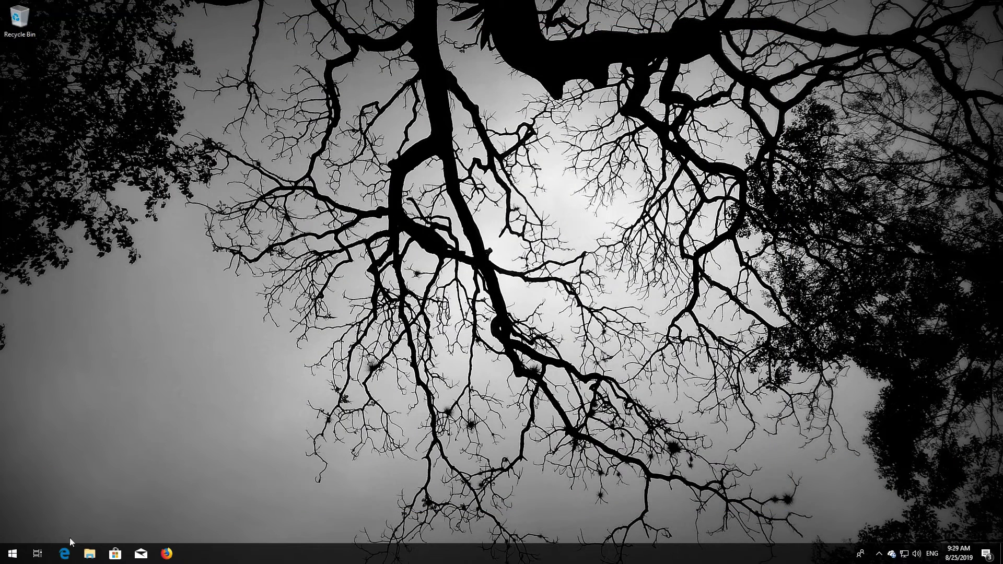
left_click(13, 553)
left_click(13, 532)
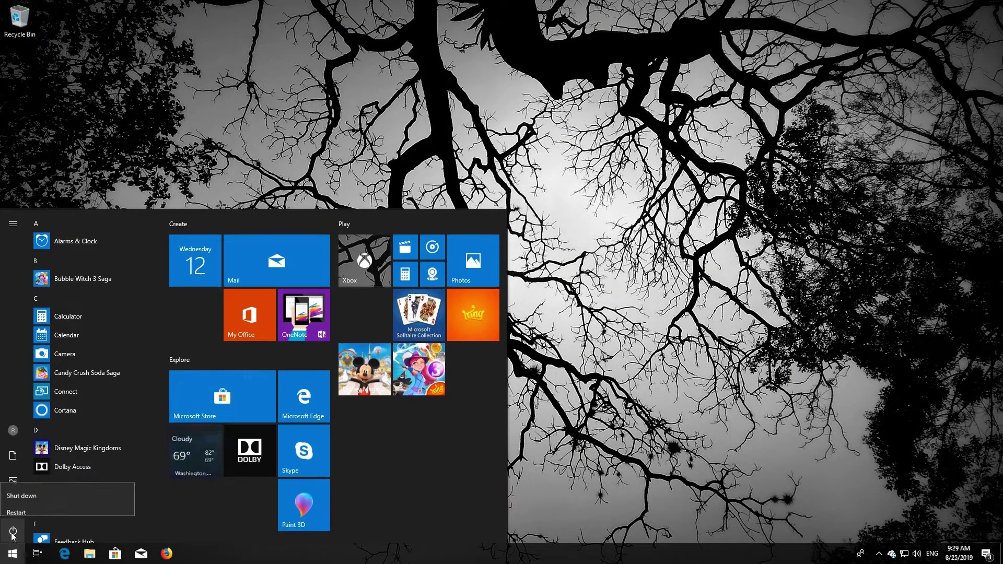
left_click(23, 509)
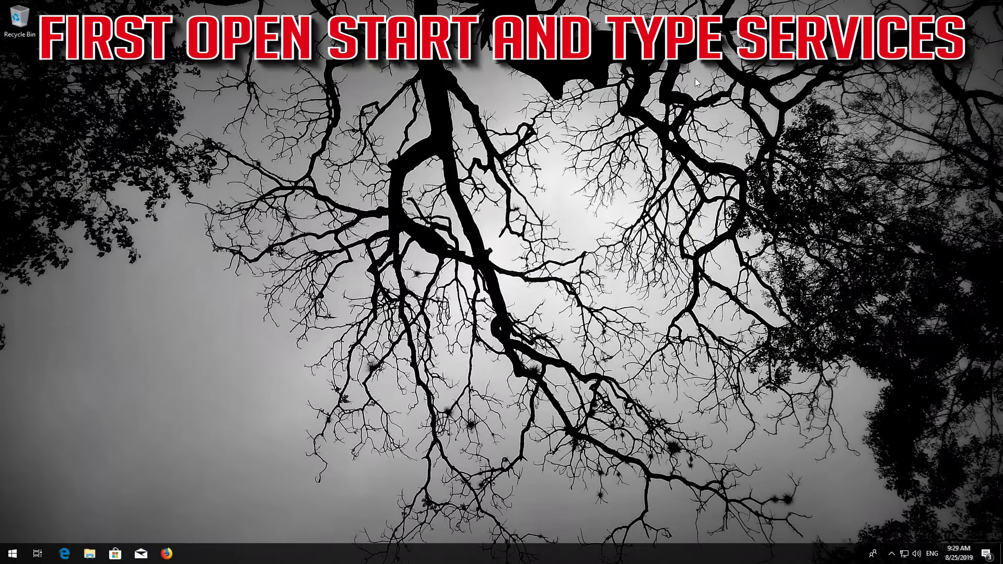
Search Start for 'services' and launch the Services desktop app
key("super")
type("services")
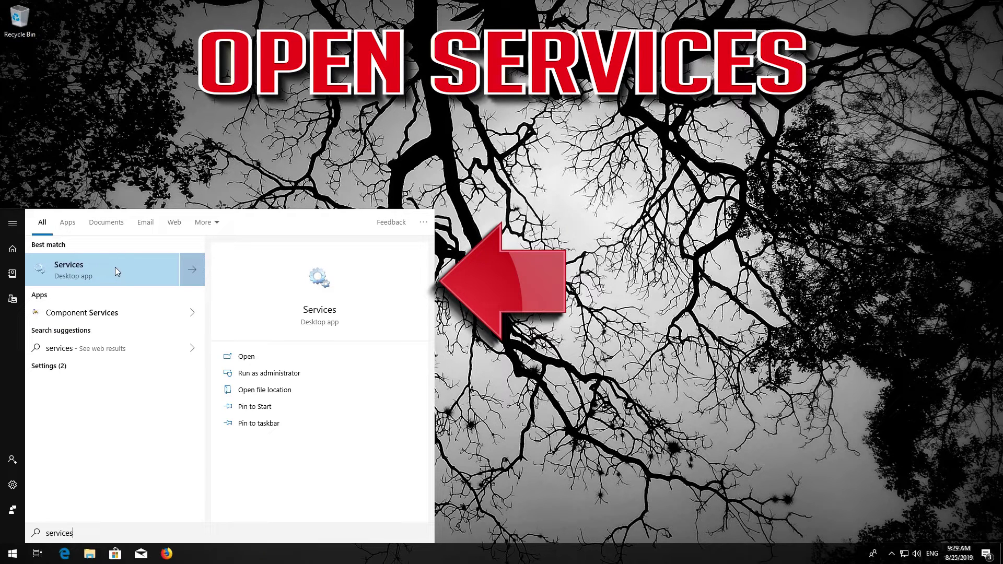
left_click(116, 268)
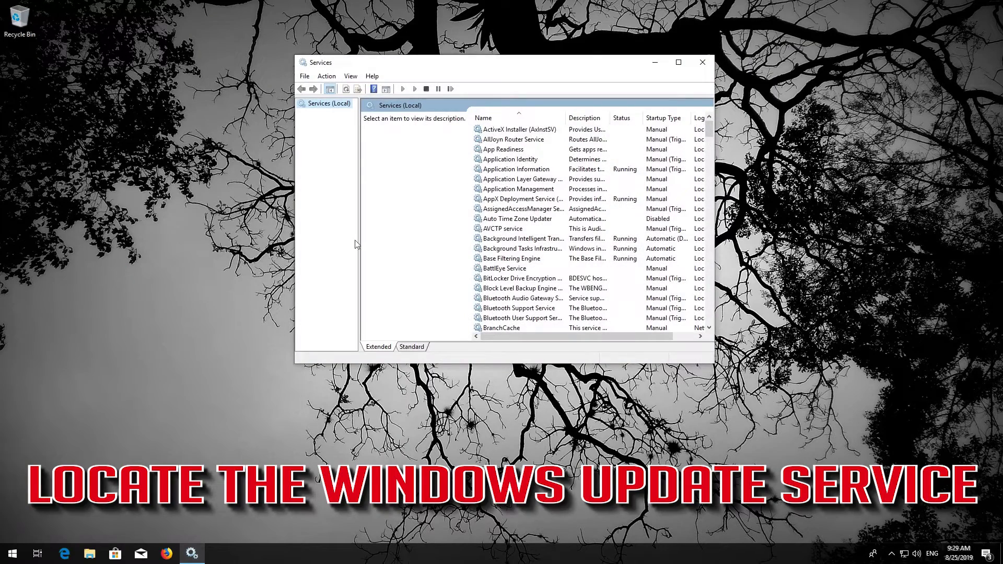
Scroll the services list down to Windows Update and select it
left_click(501, 229)
scroll(502, 228, "down", 20)
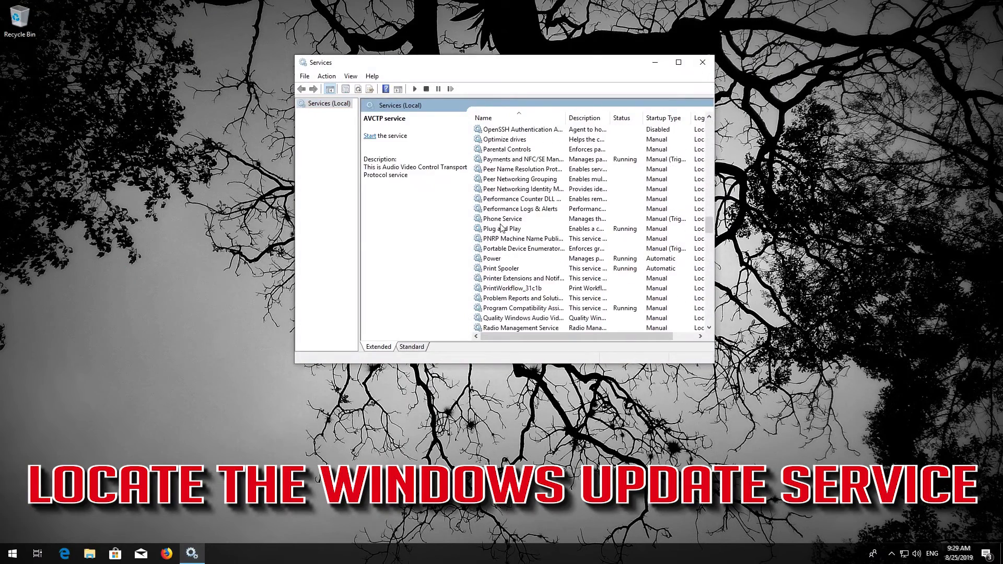
scroll(501, 228, "down", 20)
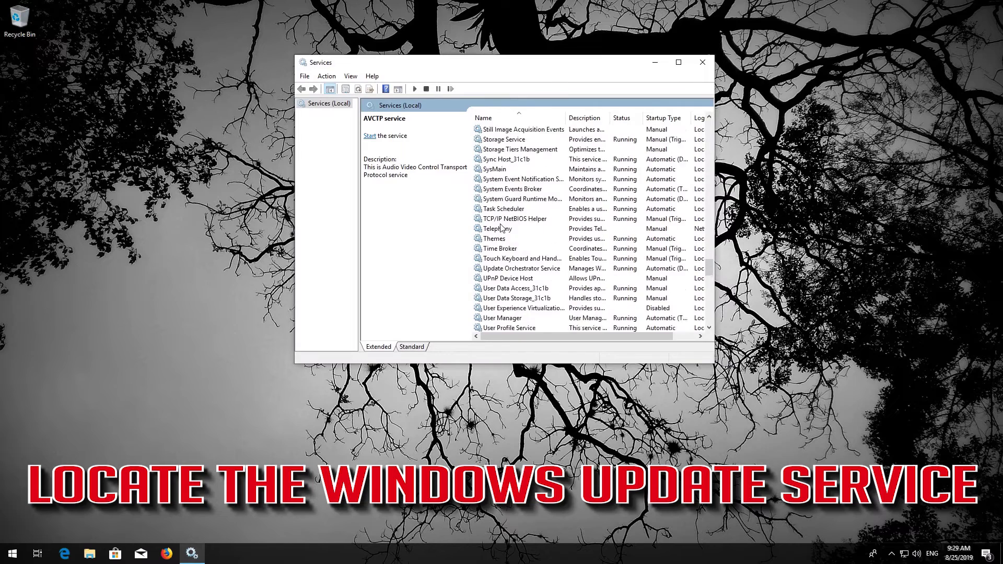
scroll(501, 228, "down", 5)
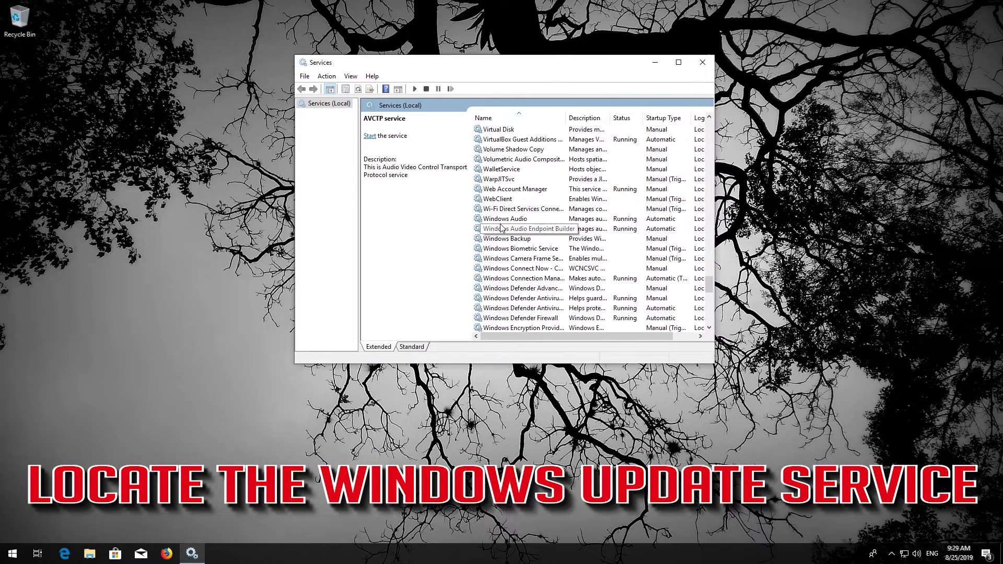
scroll(502, 228, "down", 10)
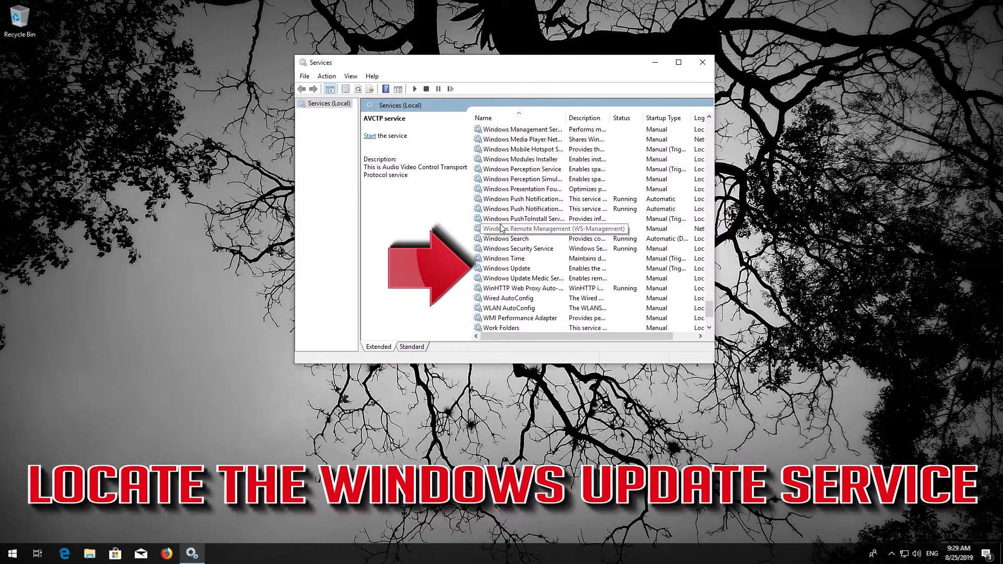
left_click(508, 270)
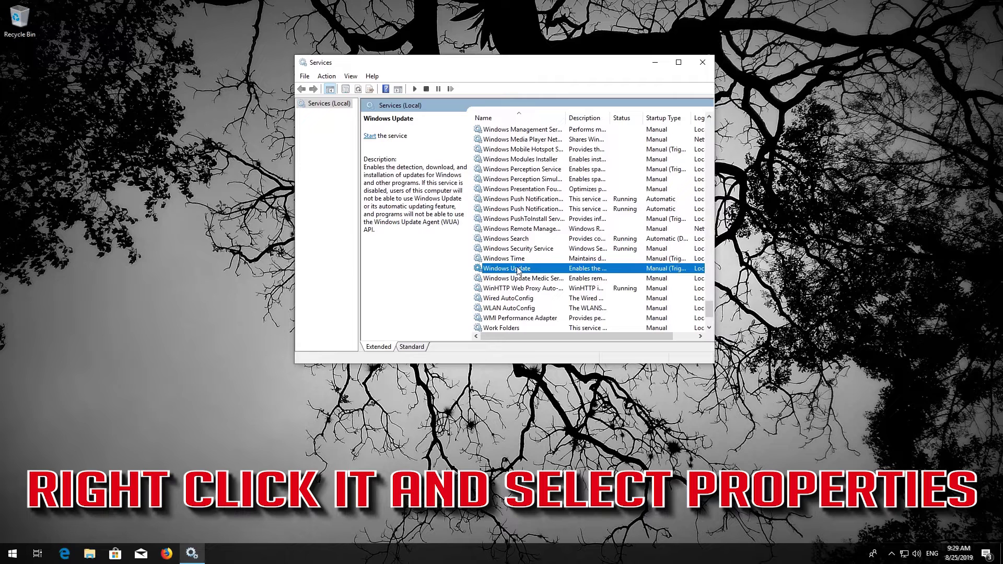
Set the Windows Update service's startup type to Automatic in its Properties and apply
right_click(518, 270)
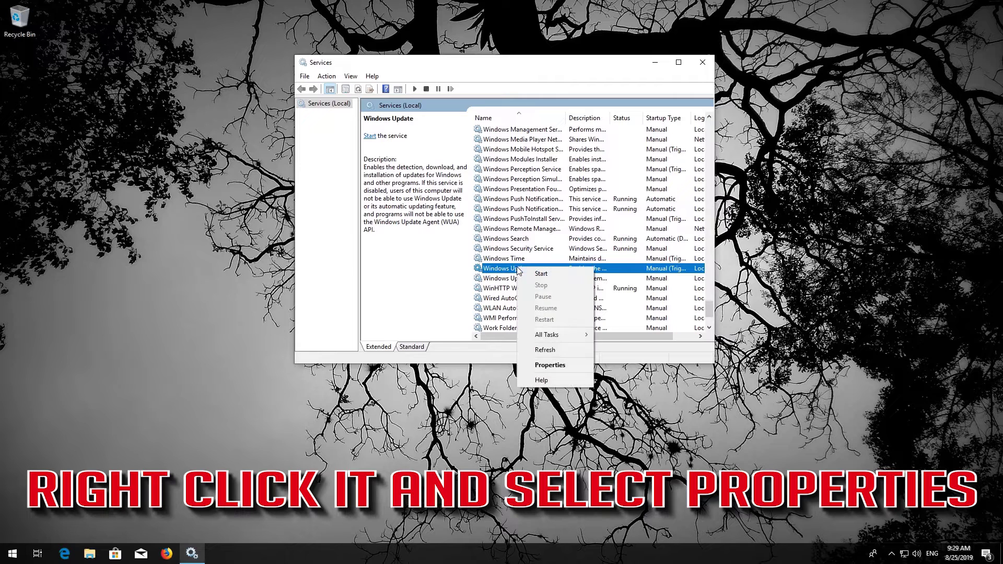
left_click(558, 366)
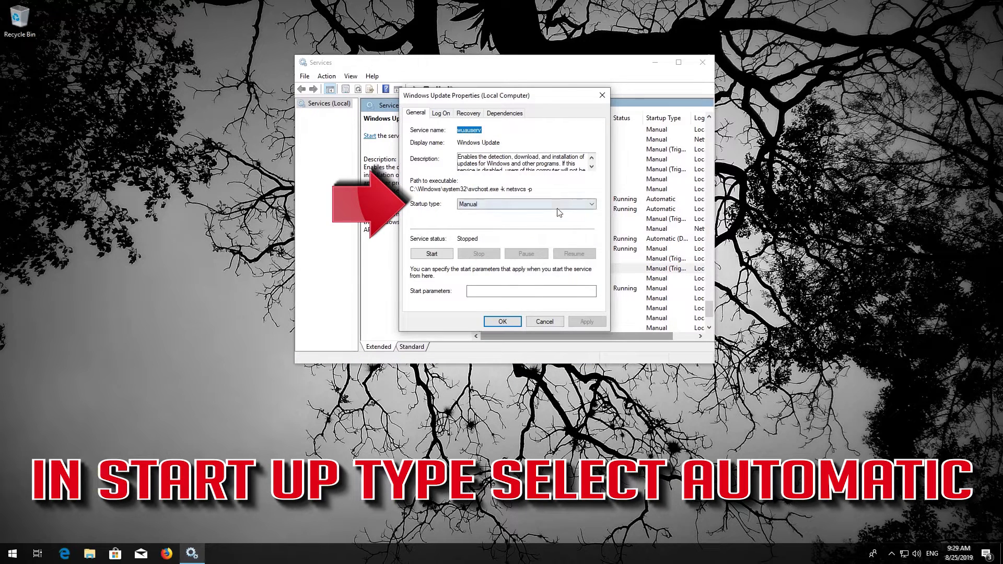
left_click(520, 205)
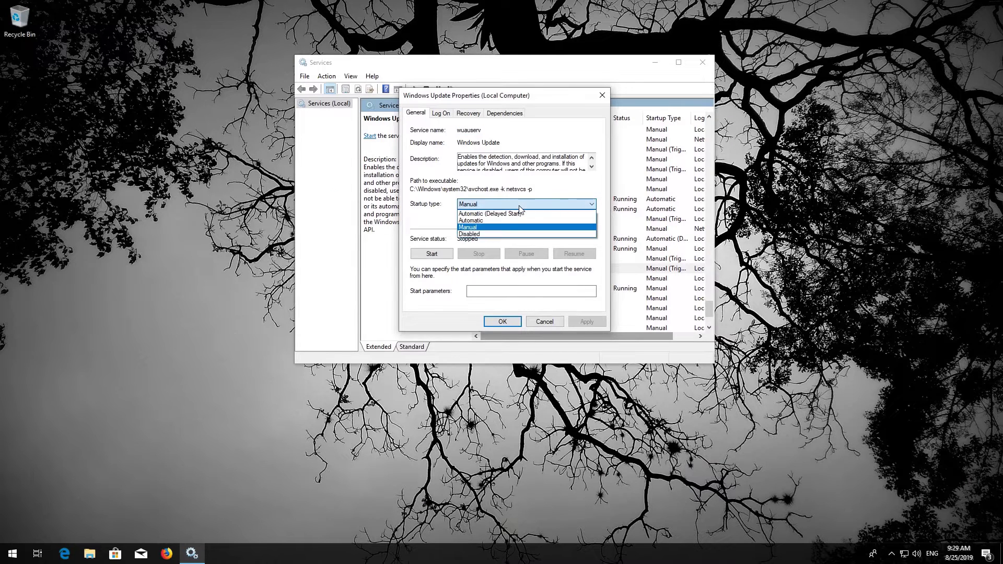
left_click(497, 220)
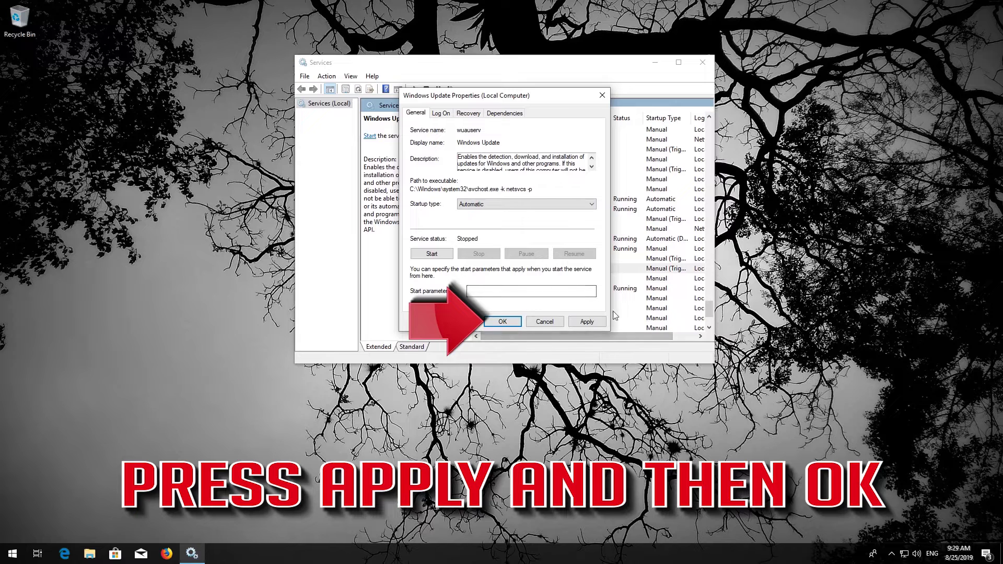
left_click(587, 322)
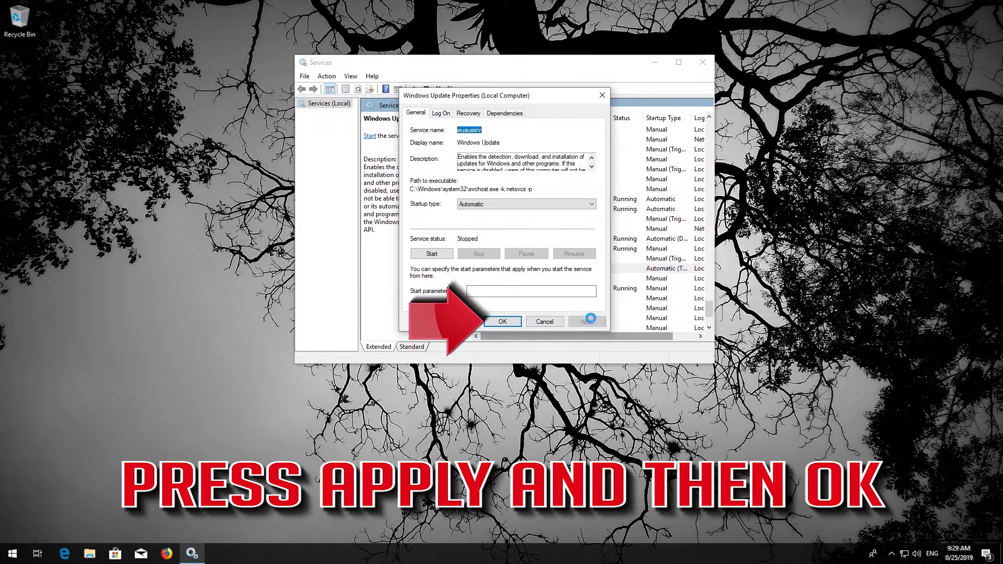
left_click(502, 321)
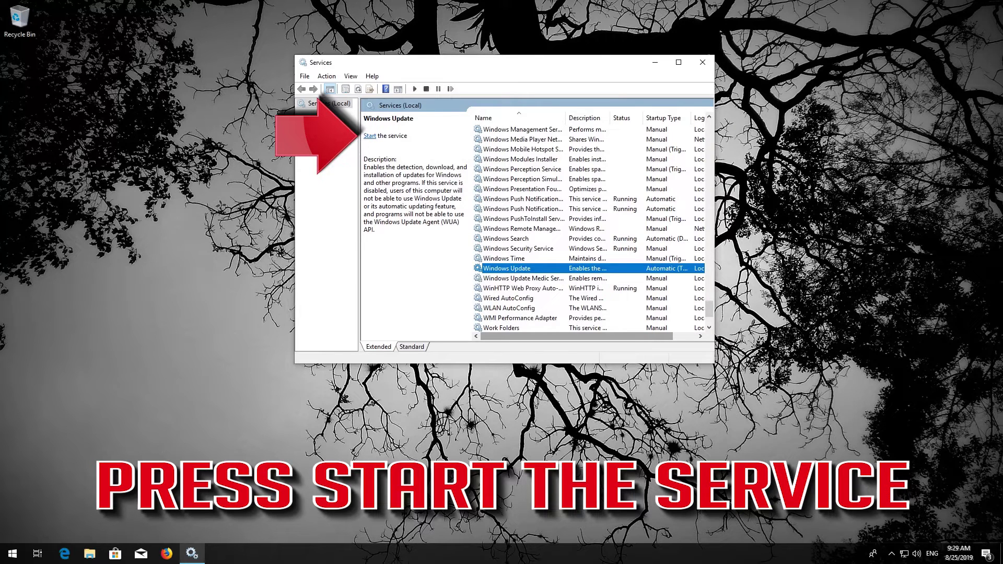
Start and restart the Windows Update service, then close the Services window
left_click(370, 136)
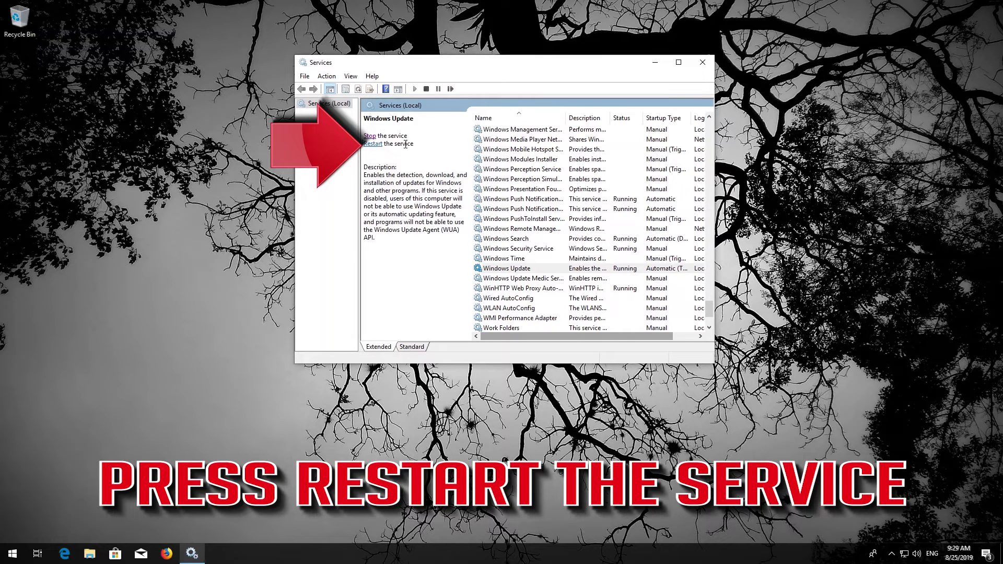
left_click(374, 144)
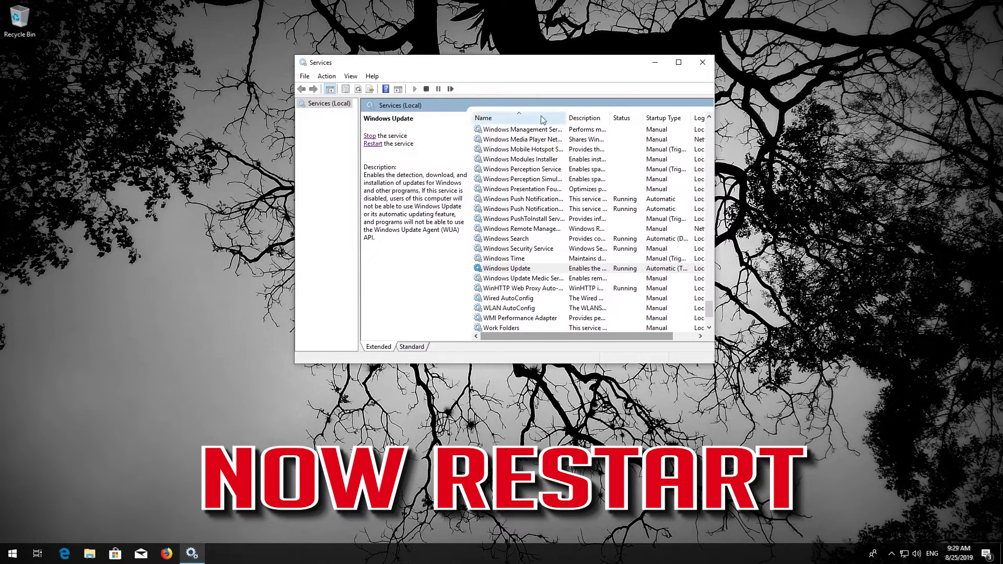
left_click(702, 62)
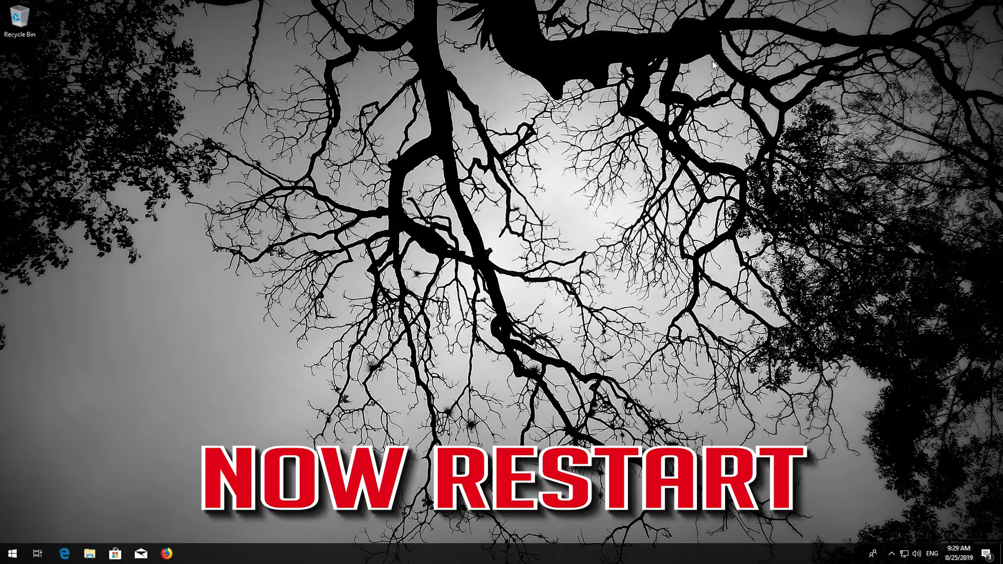
left_click(13, 554)
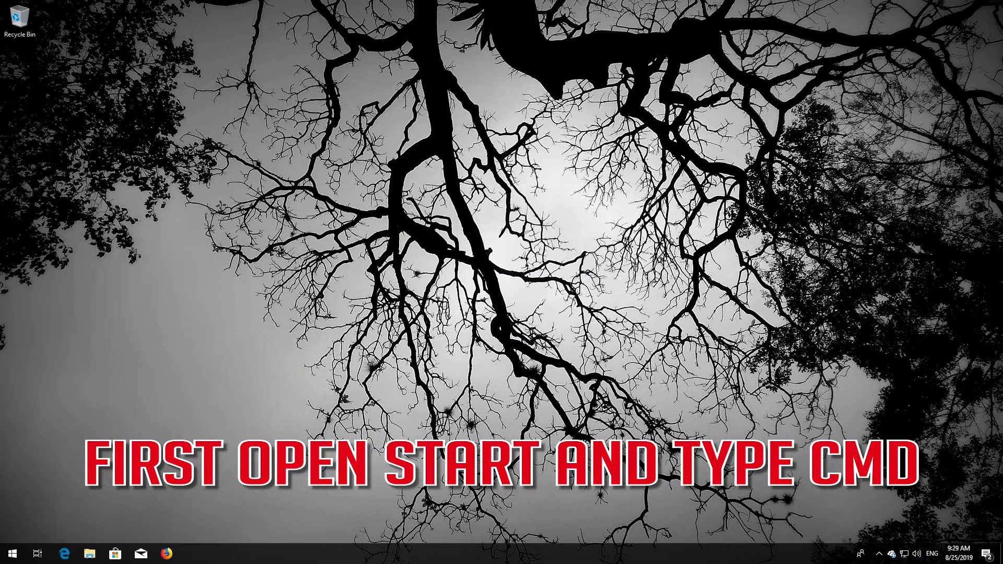
Launch Command Prompt as administrator from a 'cmd' search and approve the UAC prompt
key("super")
type("cmd")
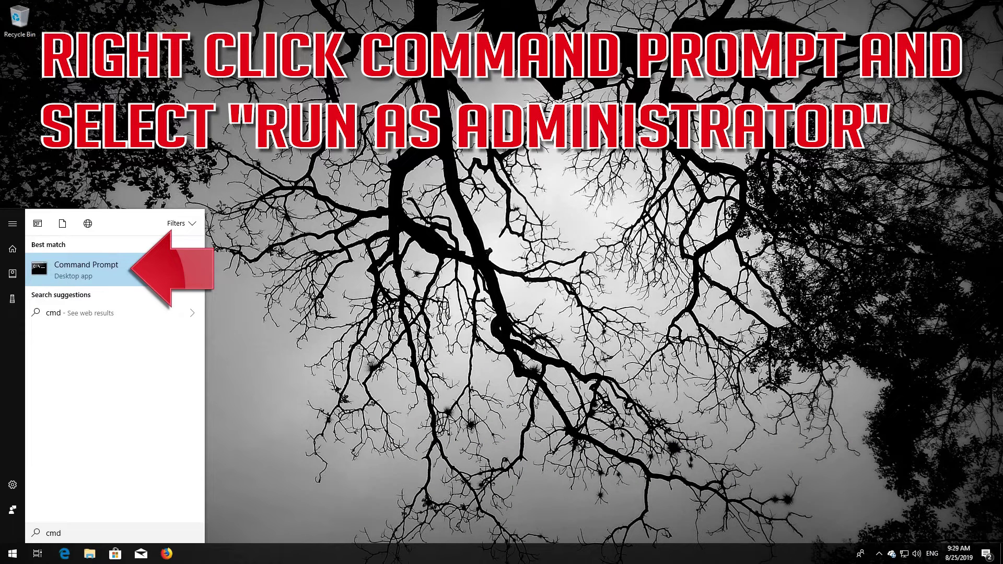
right_click(37, 267)
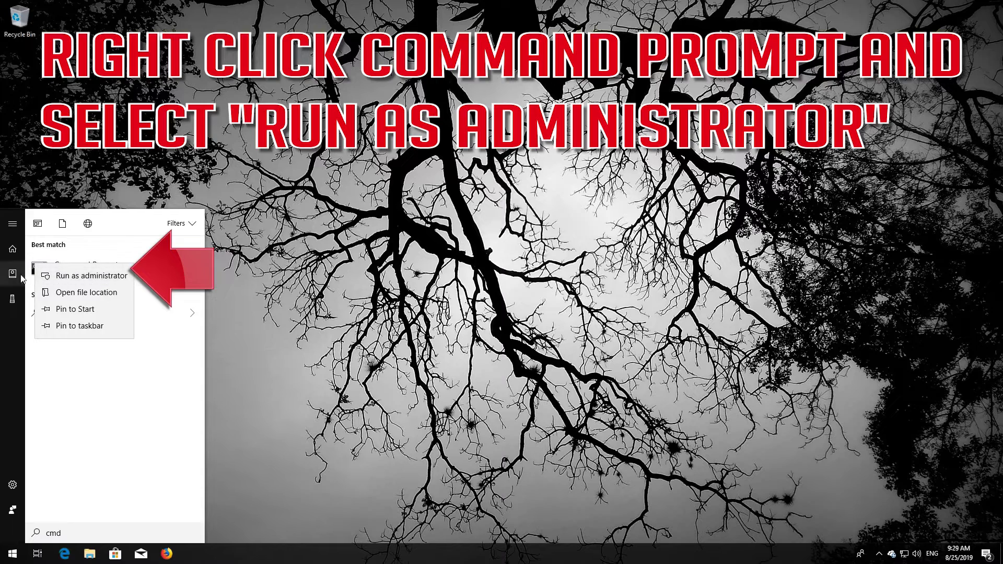
left_click(72, 280)
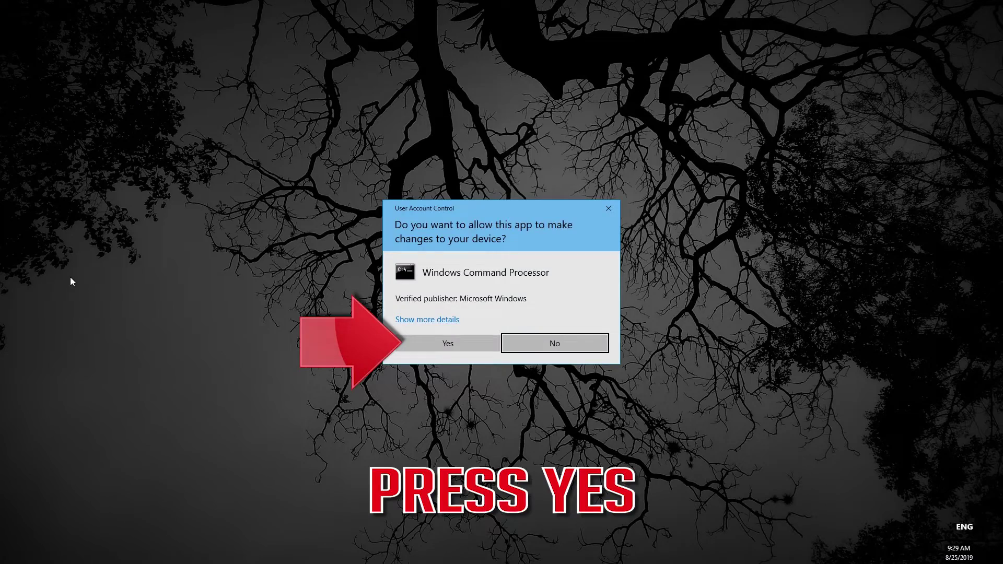
left_click(451, 344)
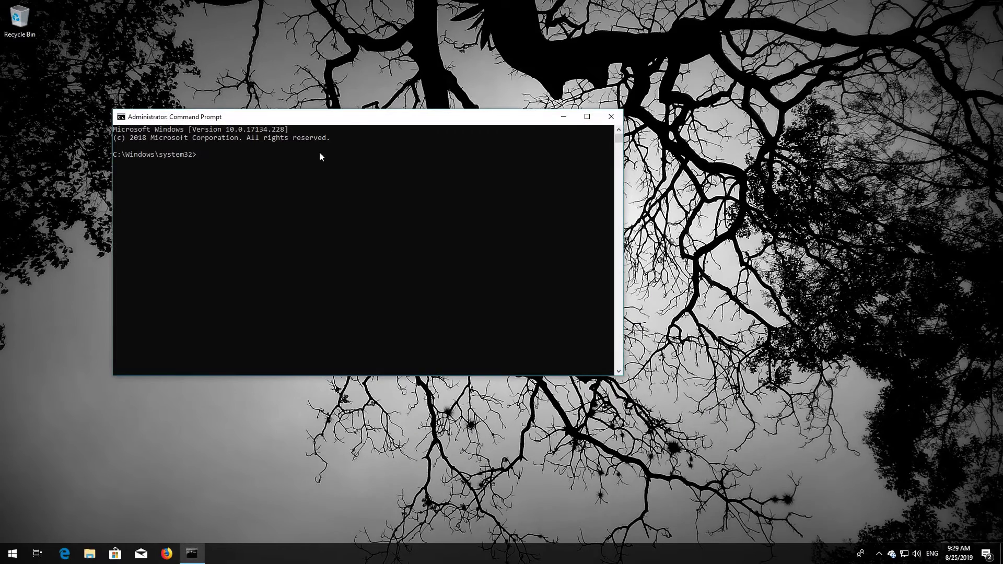
Run 'SC config wuauserv start=auto', then enter 'SC config bits start=auto' at the prompt
left_click_drag(313, 122, 452, 158)
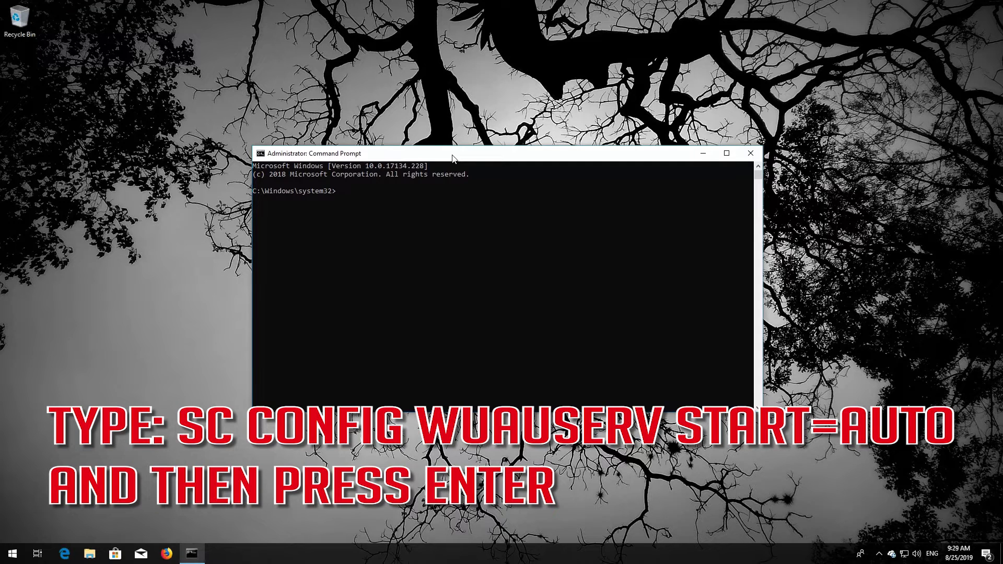
type("SC config wuauserv start=auto")
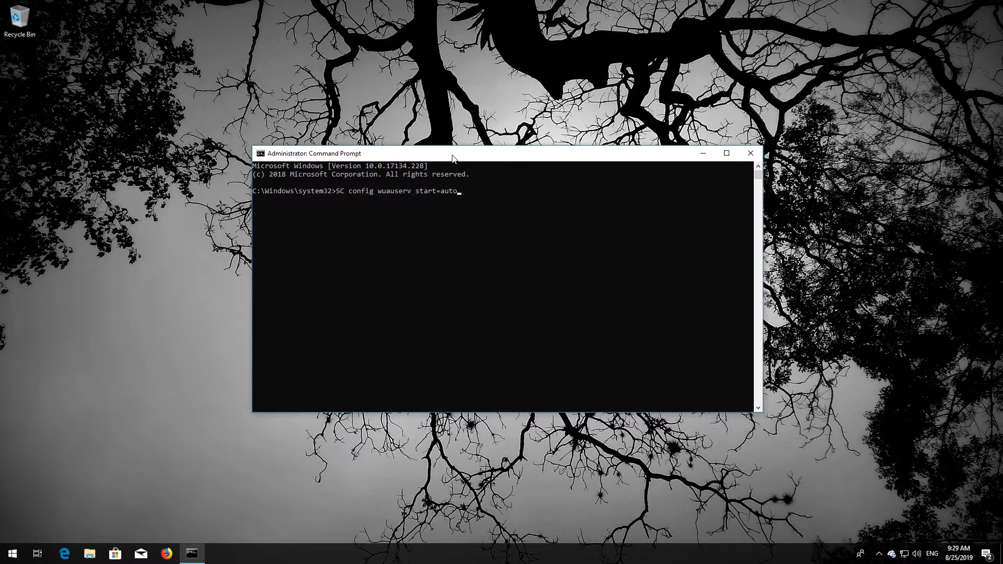
key("Return")
type("S")
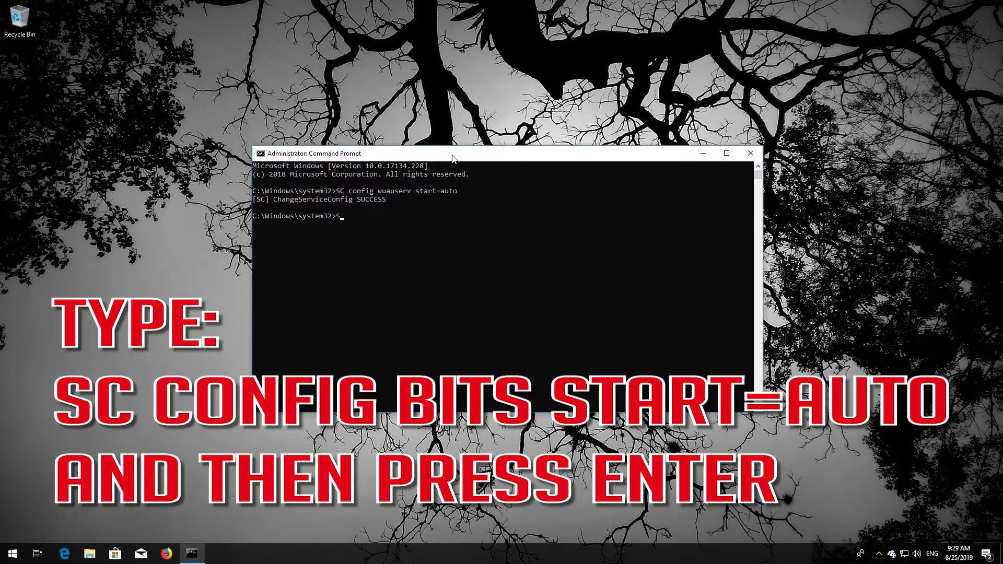
type("C config bits start=auto")
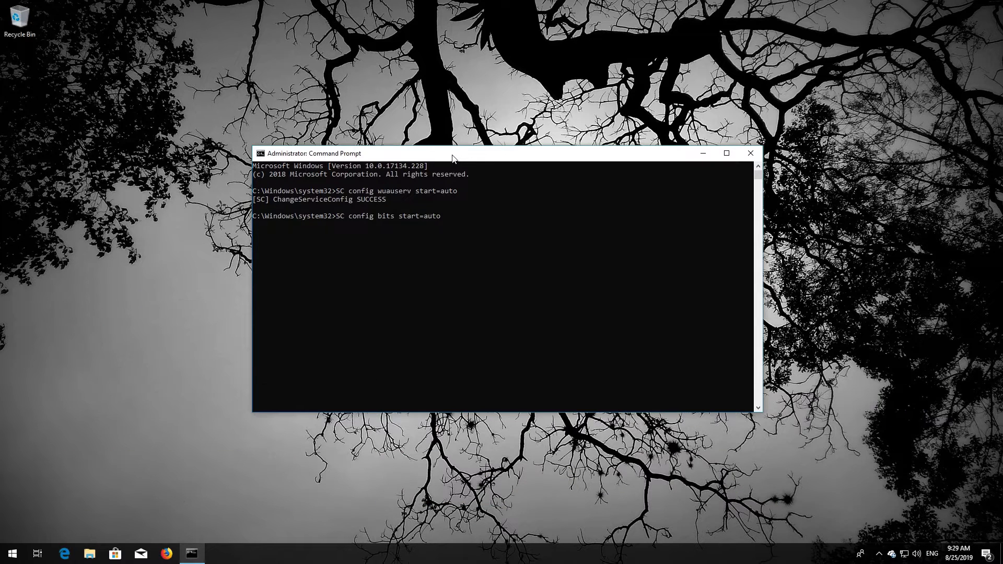
Set bits, cryptsvc and trustedinstaller to start=auto with SC config, then exit Command Prompt
key("Return")
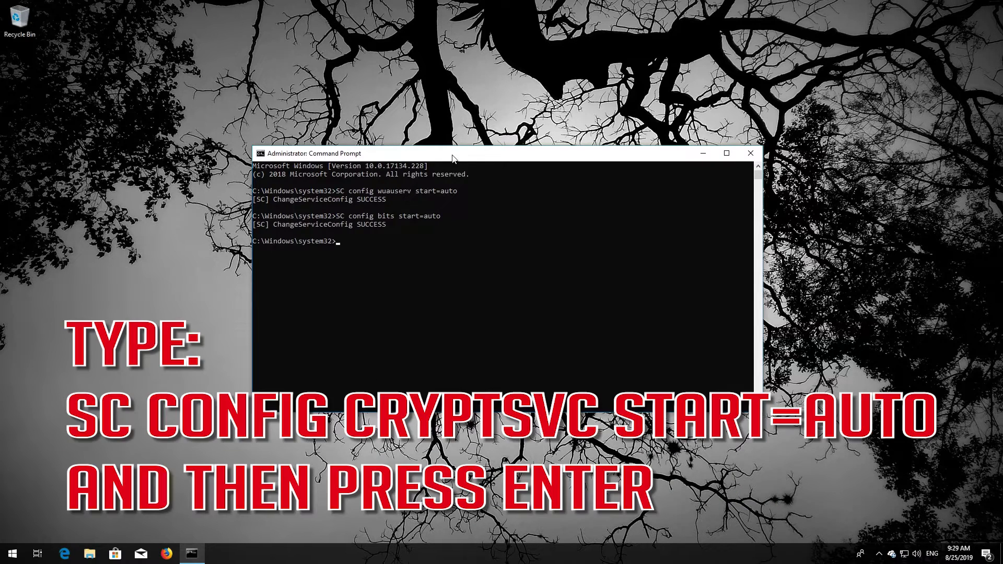
type("SC config cryptsvc start=auto")
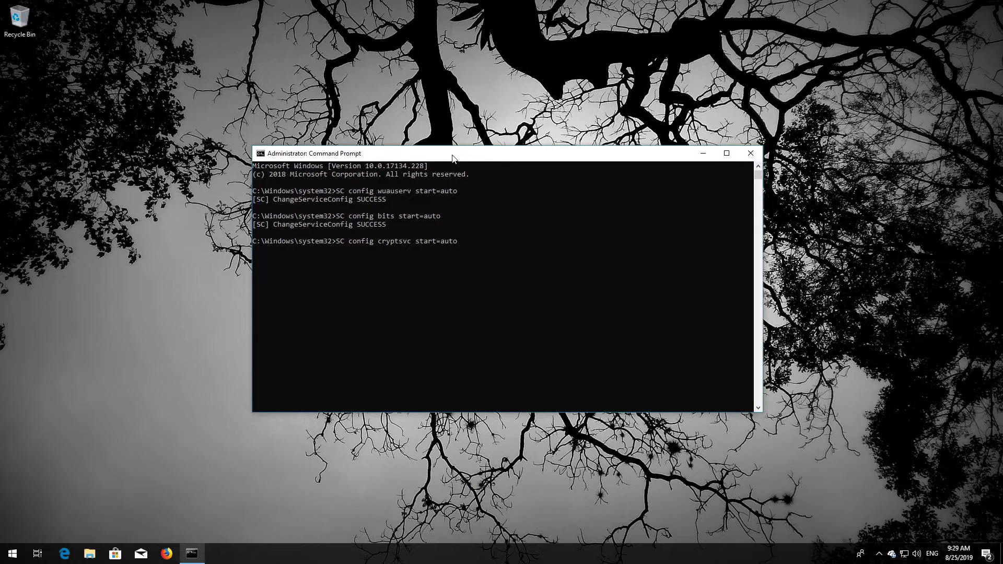
key("Return")
type("SC")
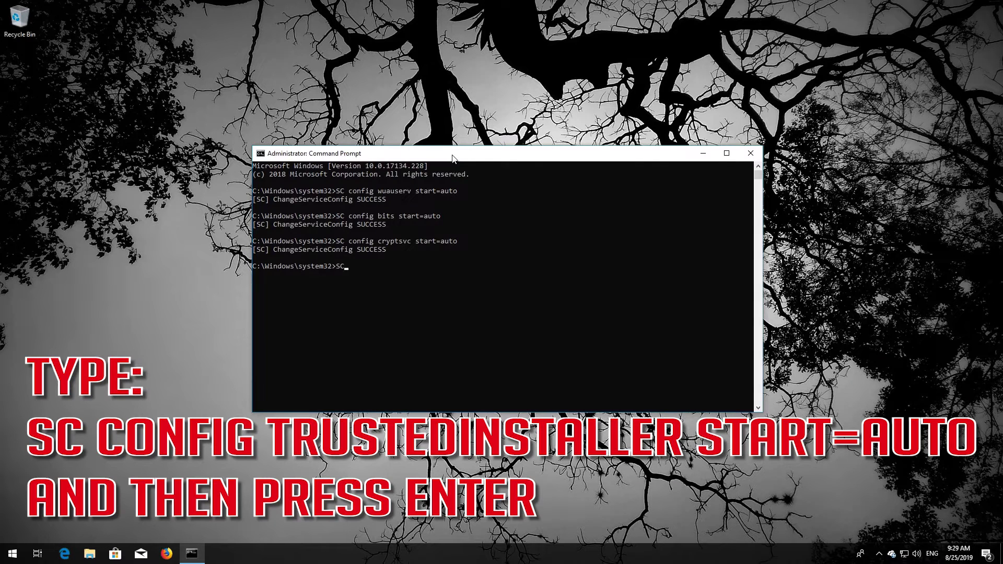
type(" config trustedinstaller start=auto")
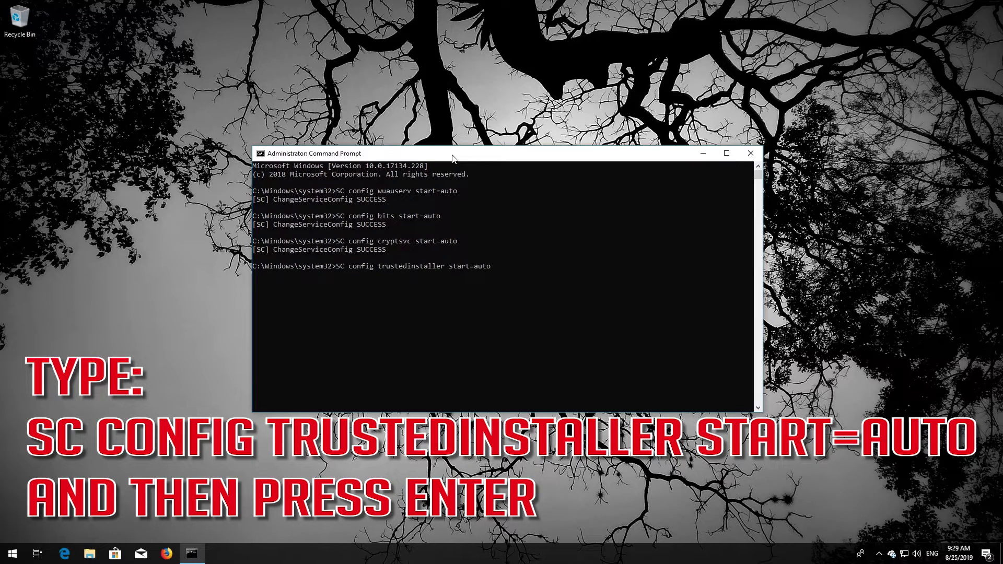
key("Return")
type("exit")
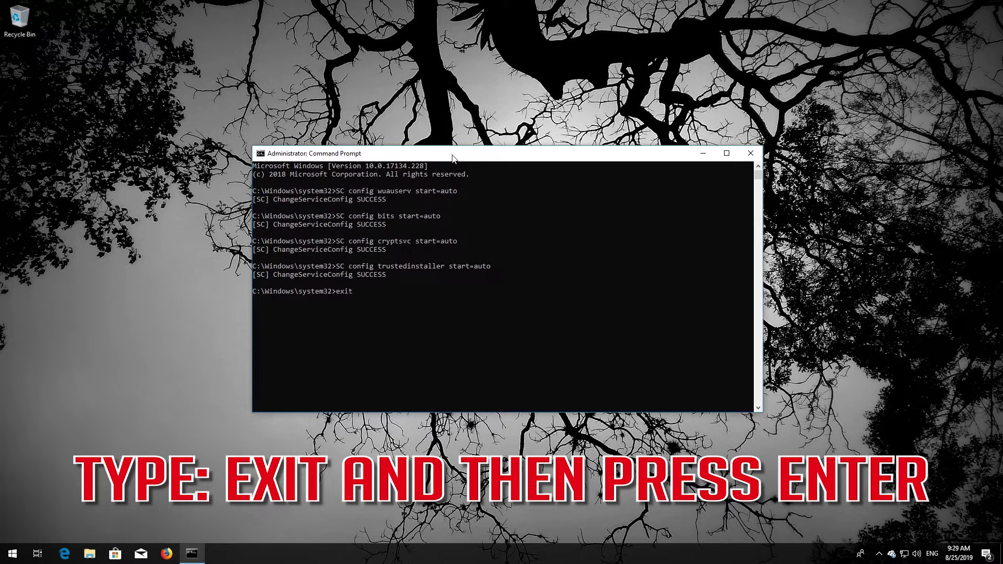
key("Return")
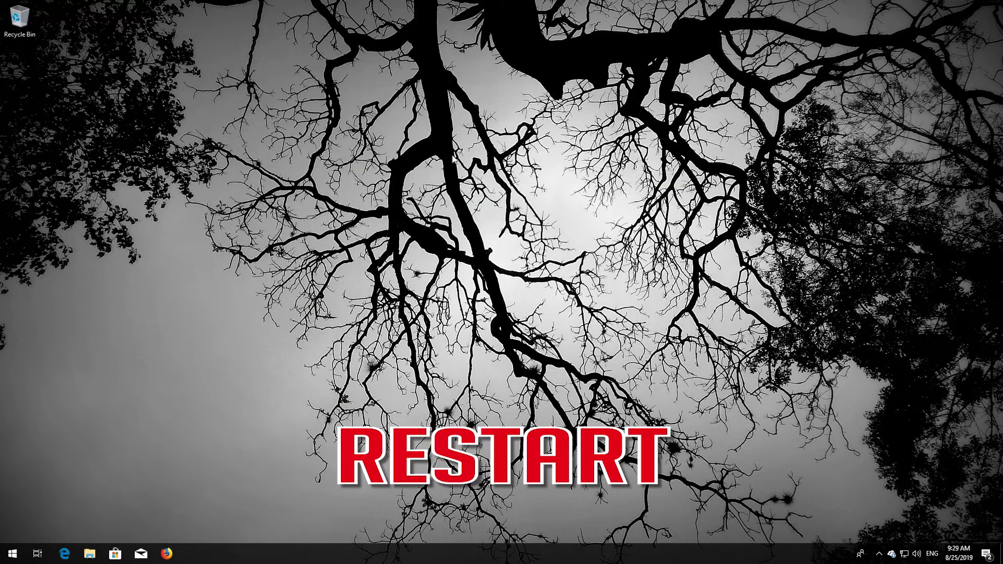
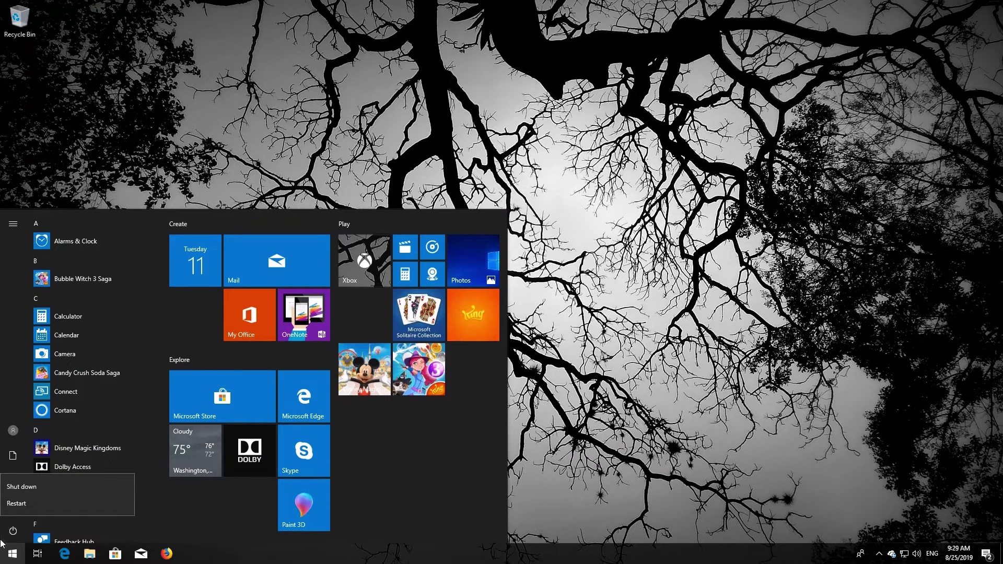
Restart the PC from the Start menu's power options, then reopen Start after reboot
left_click(17, 508)
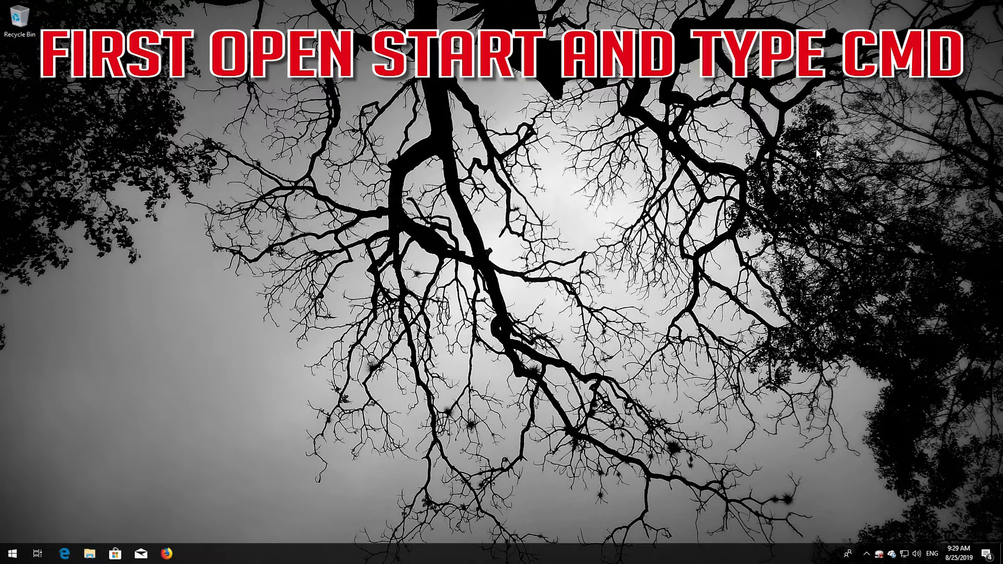
key("super")
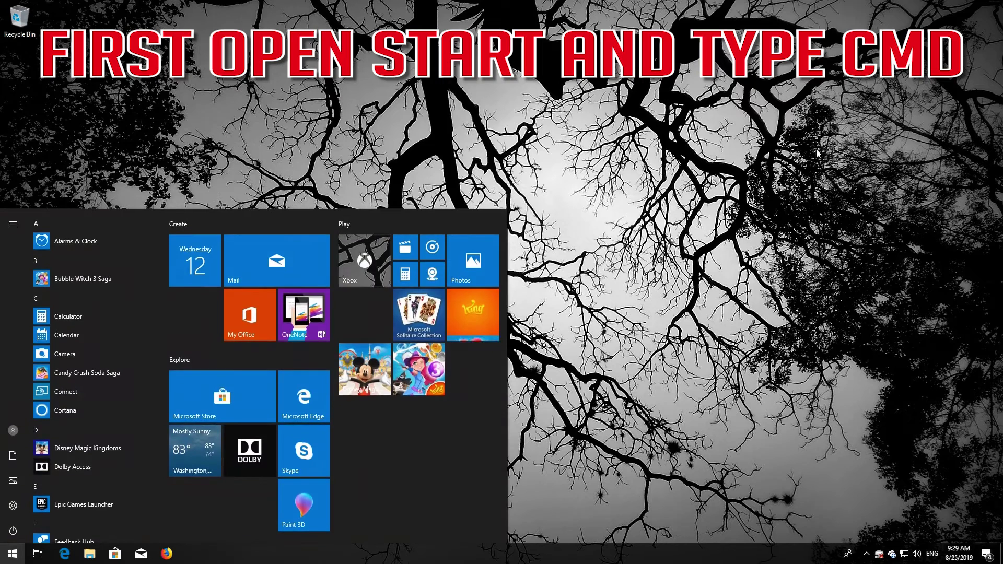
Search 'cmd' and run Command Prompt as administrator, approving the UAC prompt
type("cmd")
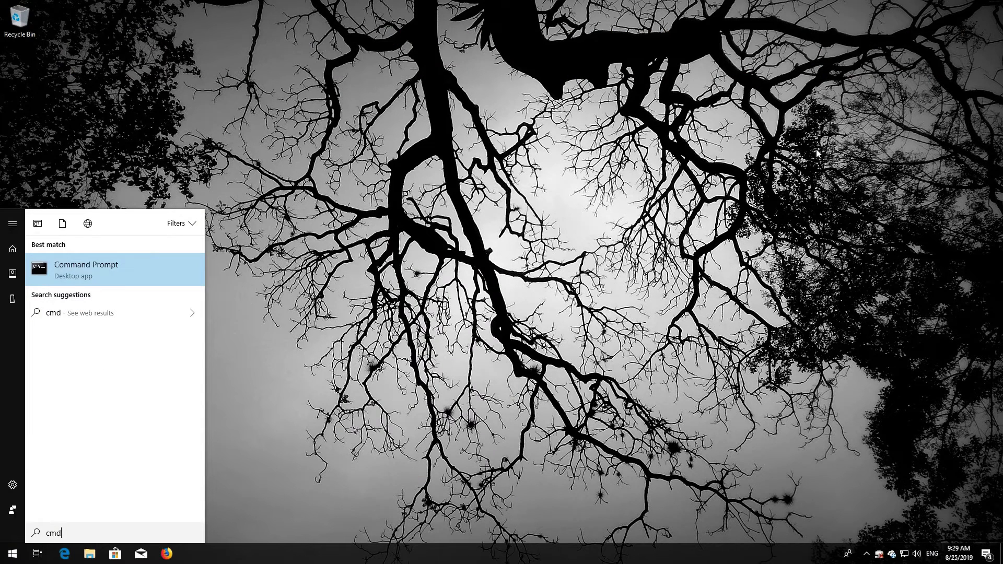
right_click(106, 271)
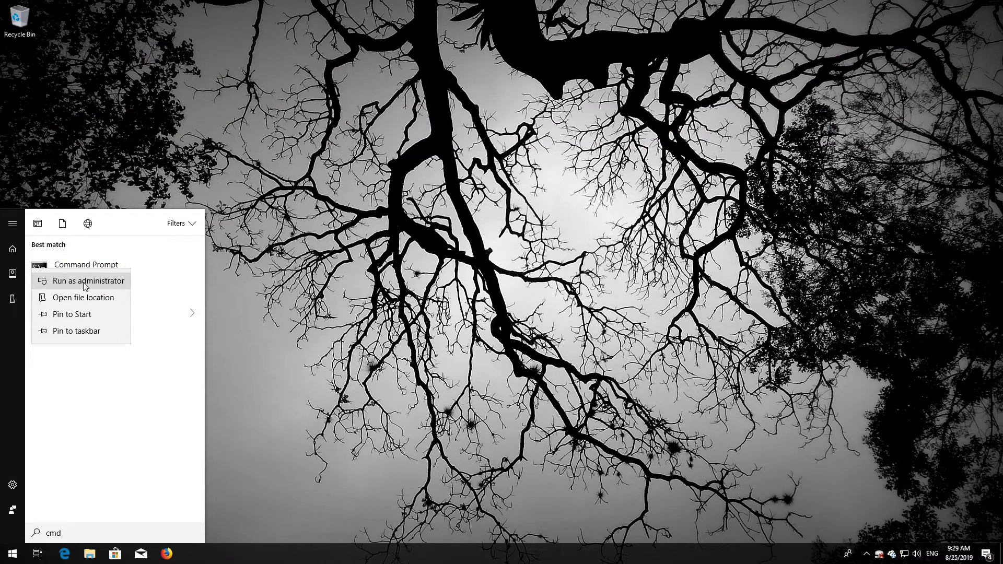
left_click(85, 282)
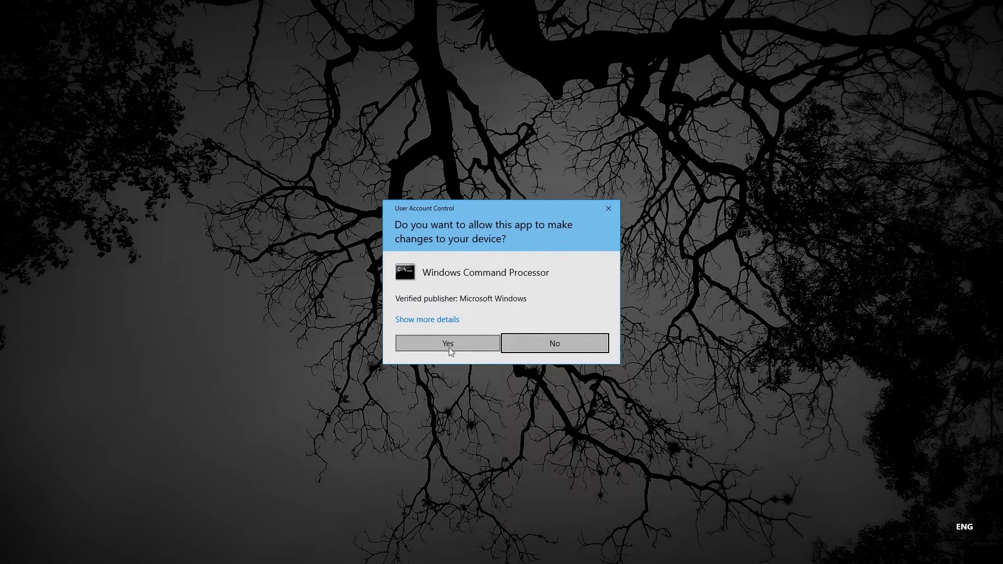
left_click(447, 347)
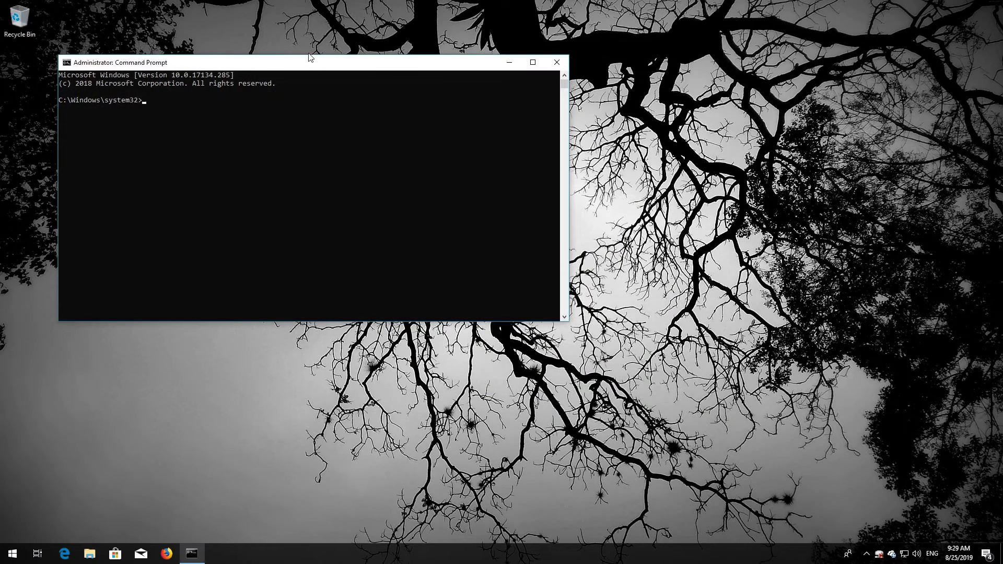
Stop the wuauserv, cryptSVC, bits and msiserver services with net stop
left_click_drag(307, 63, 576, 135)
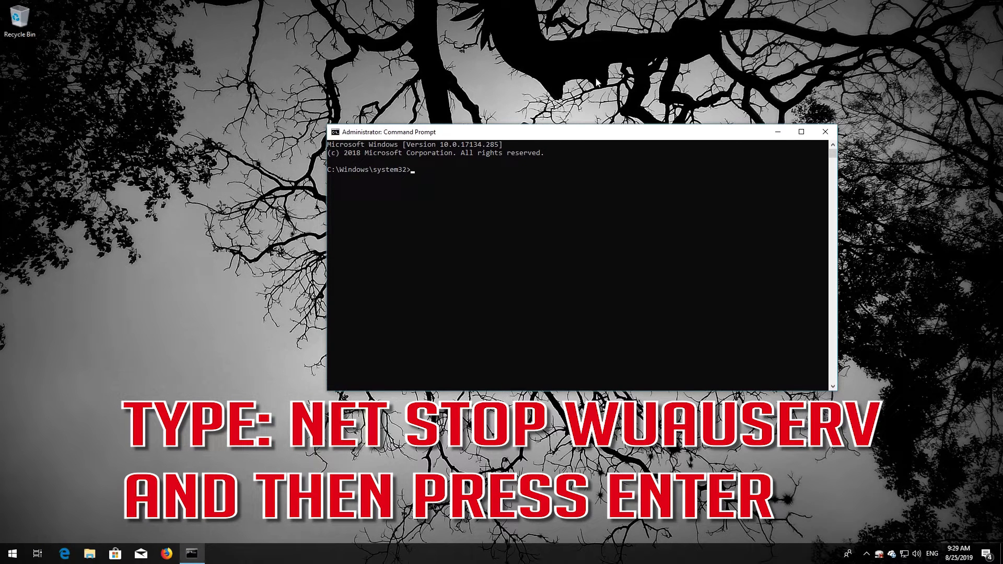
type("net stop wuauserv")
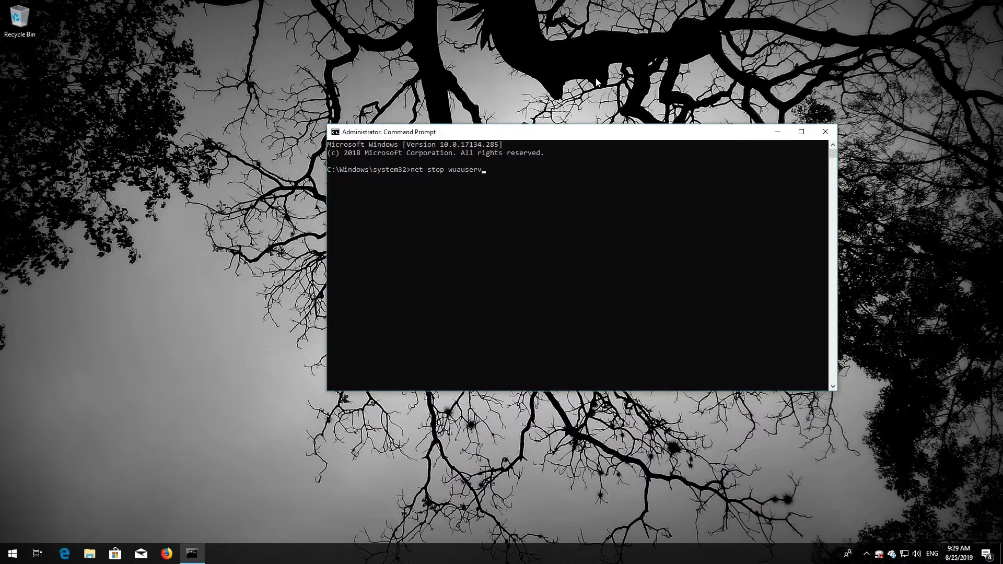
key("Return")
type("net stop")
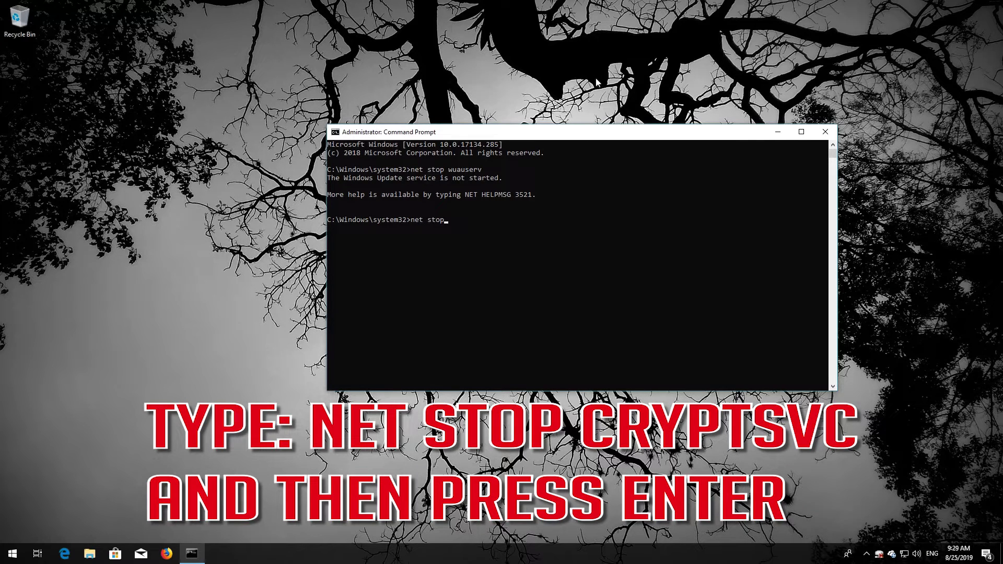
type(" cryptSVC")
key("Return")
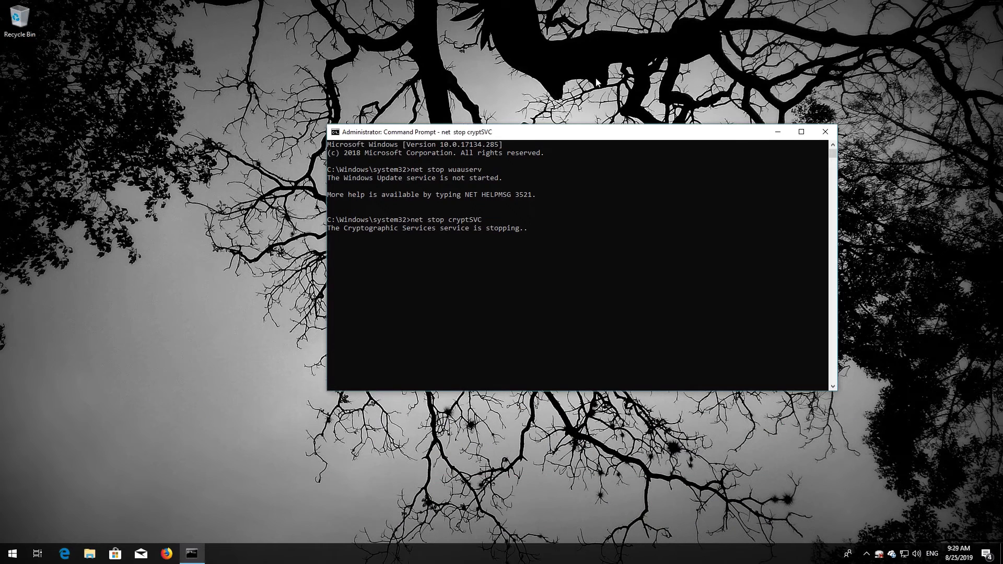
type("net s")
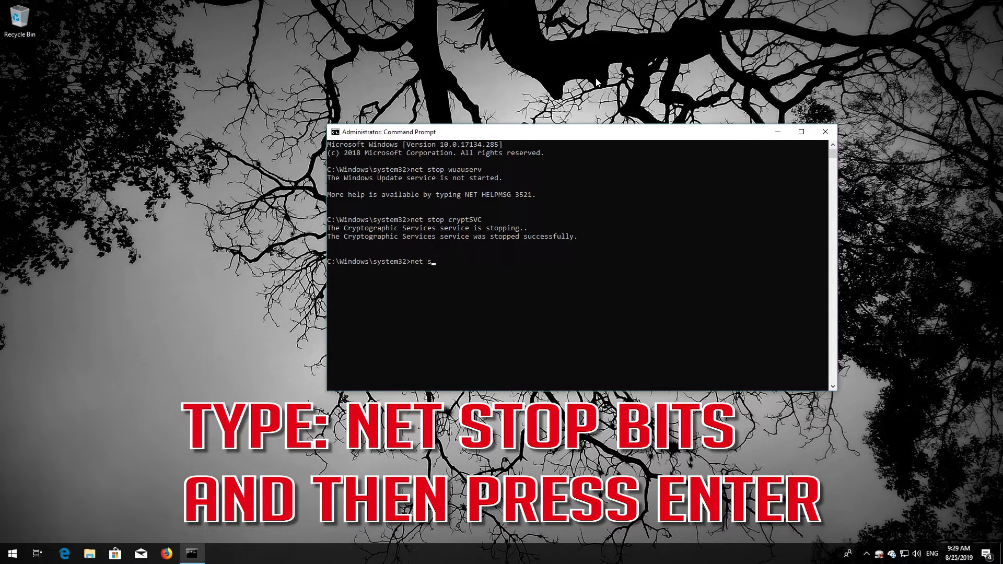
type("top bits")
key("Return")
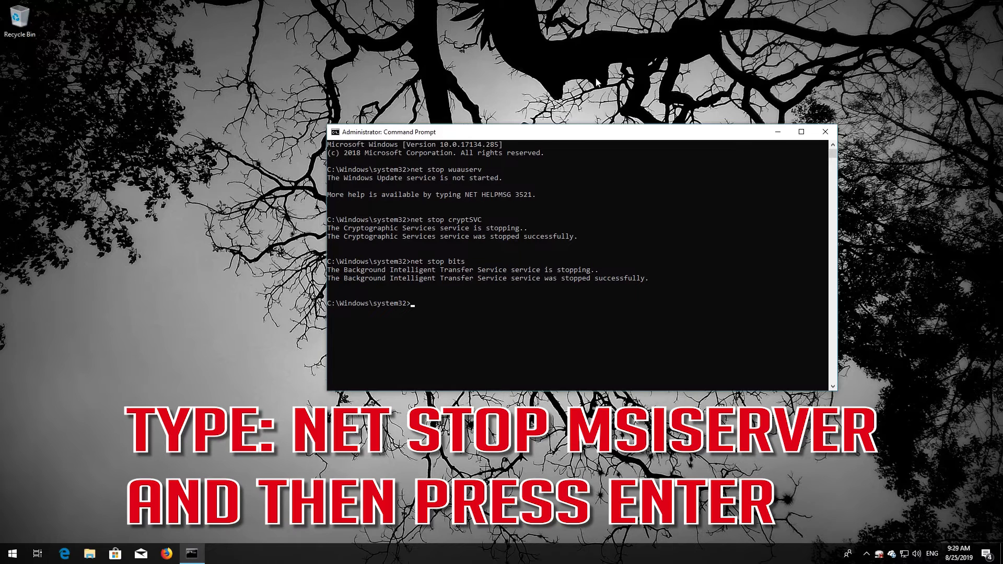
type("net stop msiserver")
key("Return")
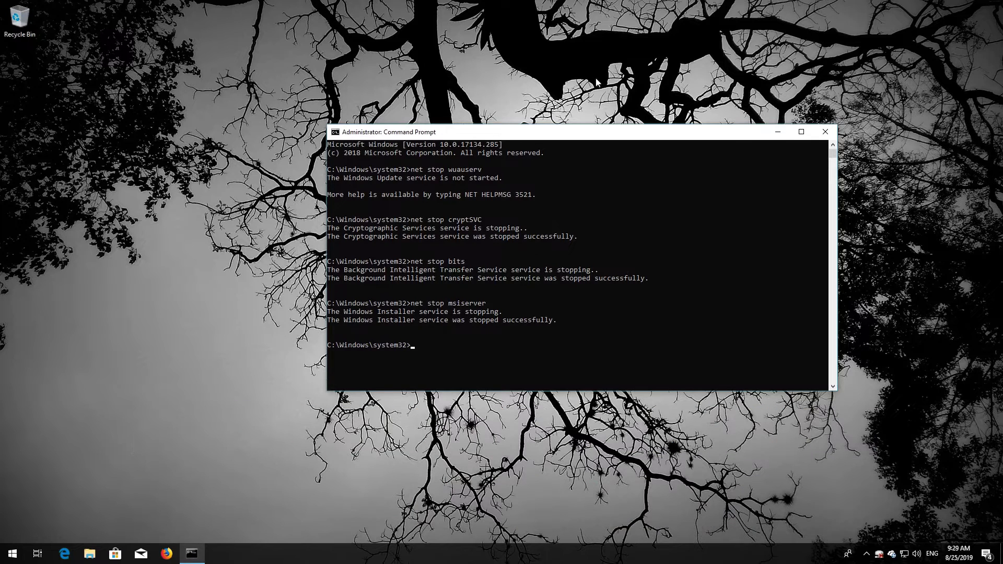
Rename SoftwareDistribution to SoftwareDistribution.old and System32\catroot2 to catroot2.old using ren
type("ren C:\\")
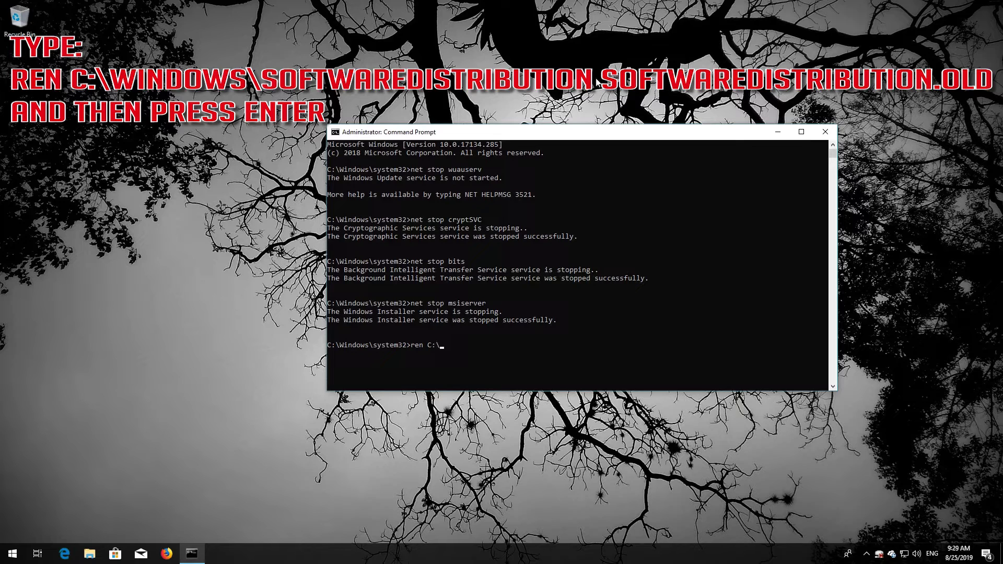
type("Windows\\SoftwareDistribution Software")
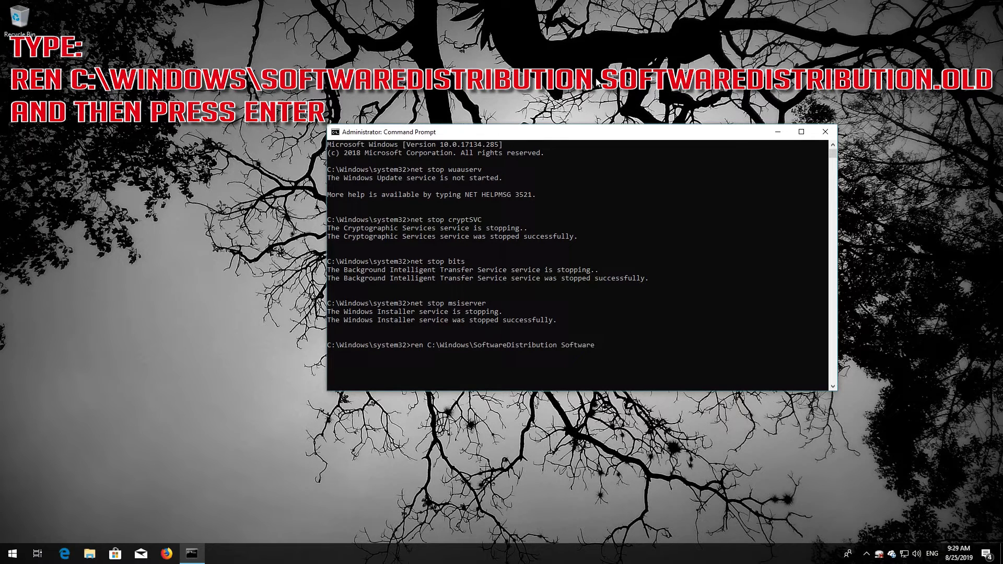
type("Distribution.old")
key("Return")
type("ren")
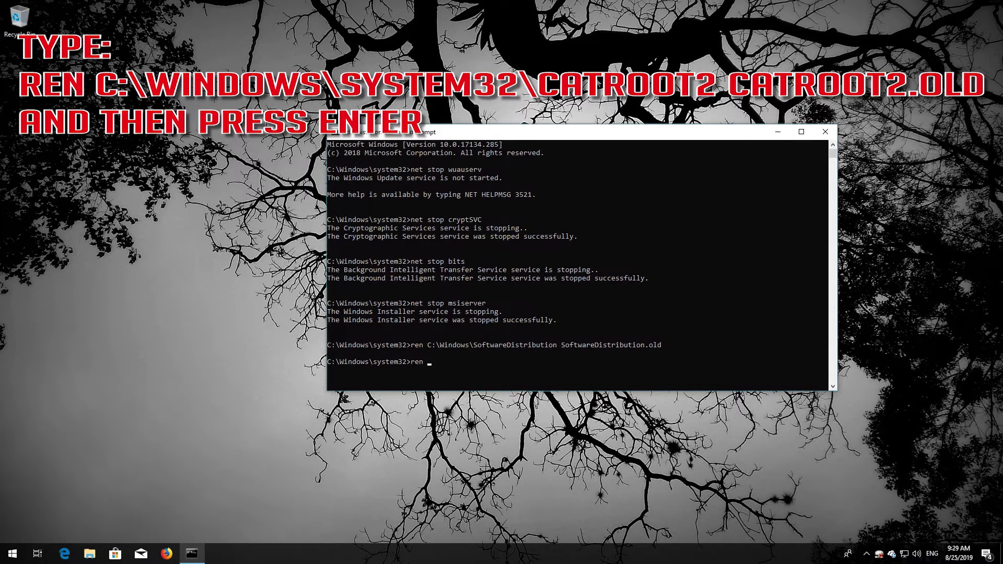
type("C:\\Windows\\System32\\catroot2 catroot2.")
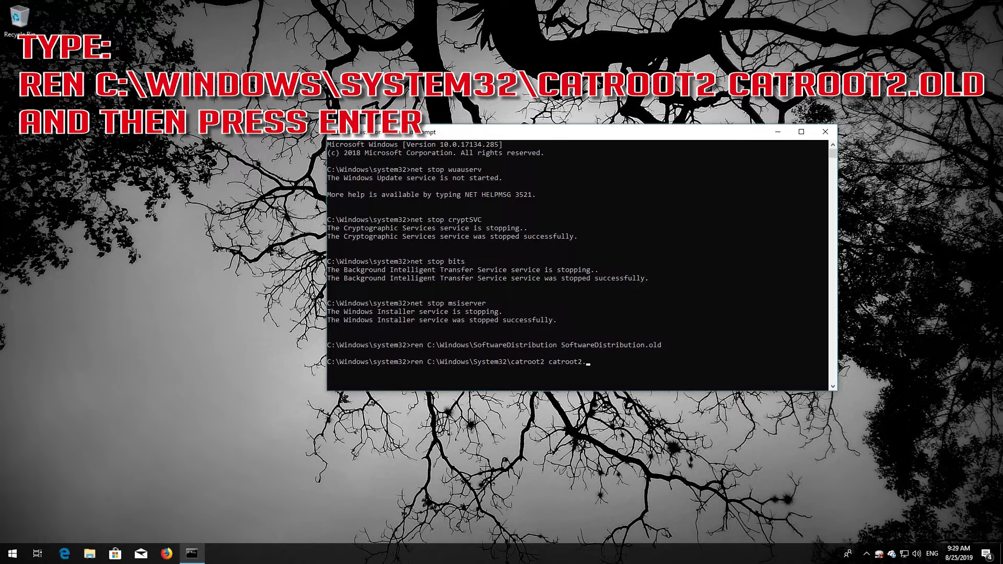
type("old")
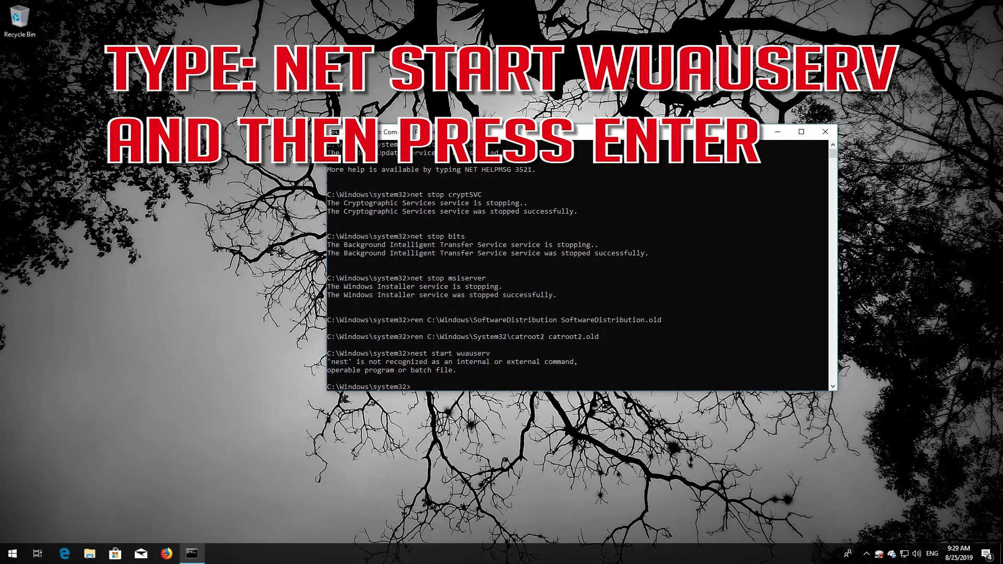
type("start wuauserv")
Run net start for wuauserv, cryptSVC, bits and msiserver, then exit Command Prompt
key("BackSpace")
key("Return")
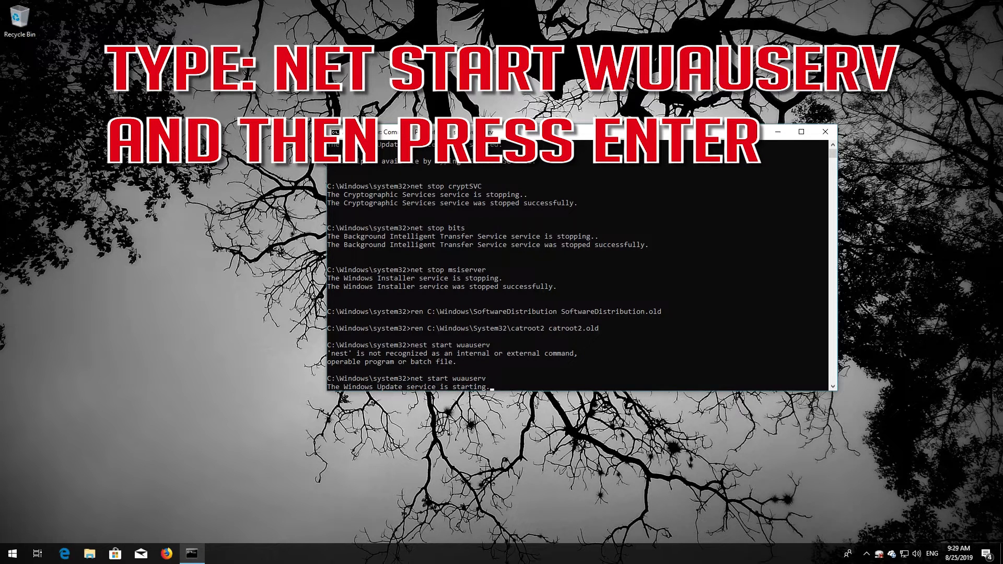
type("net")
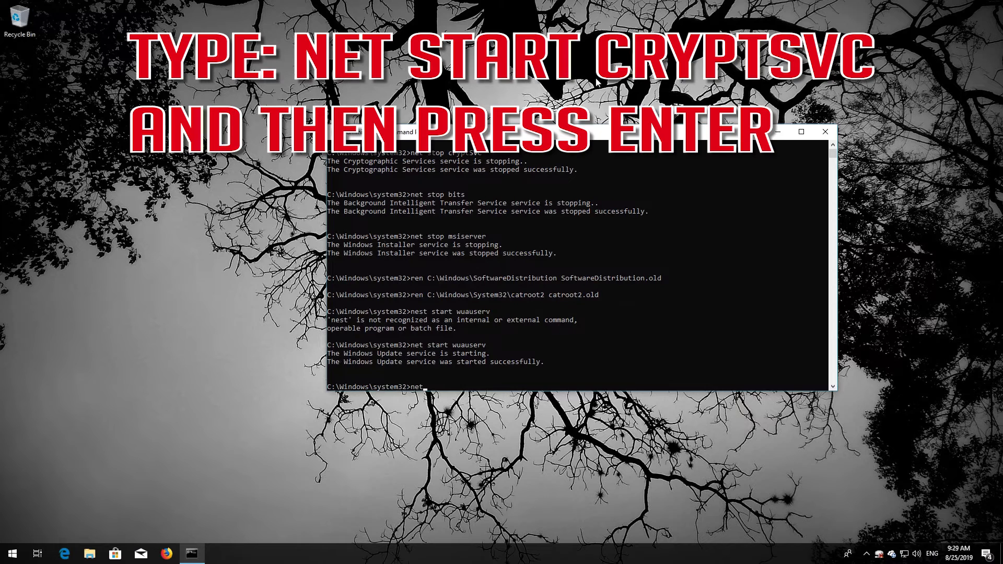
type(" start cryptSVC")
key("Return")
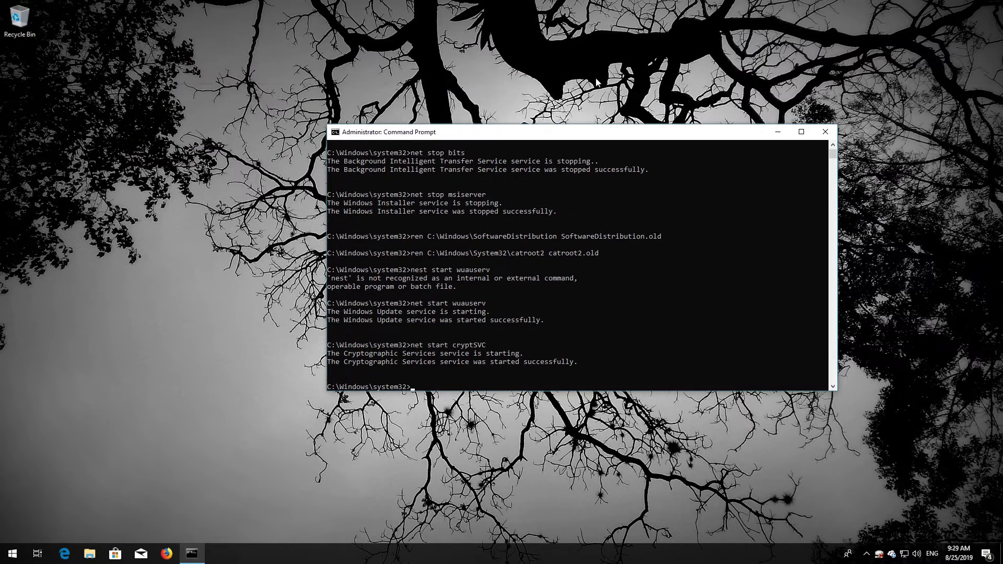
type("ne")
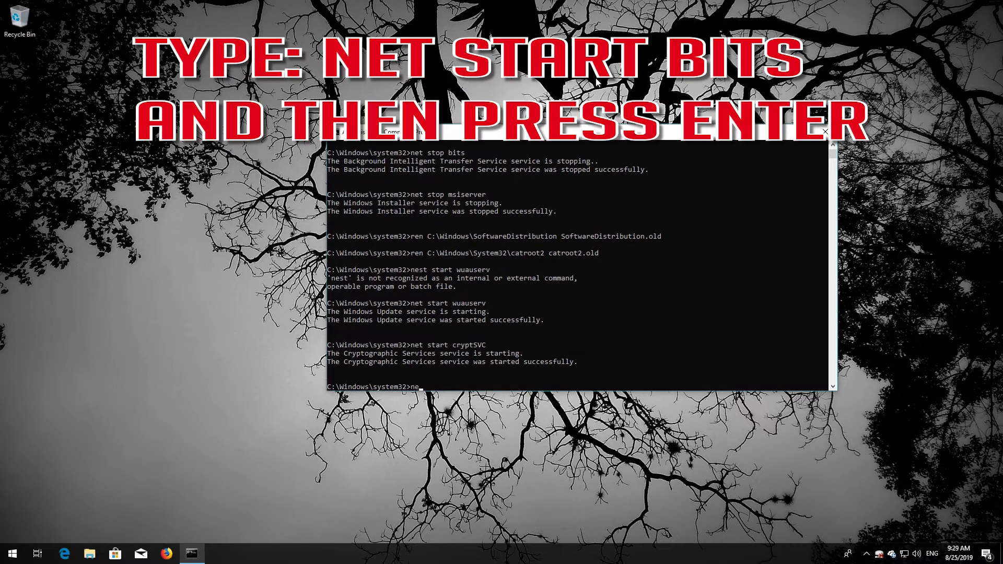
type("t start bits")
key("Return")
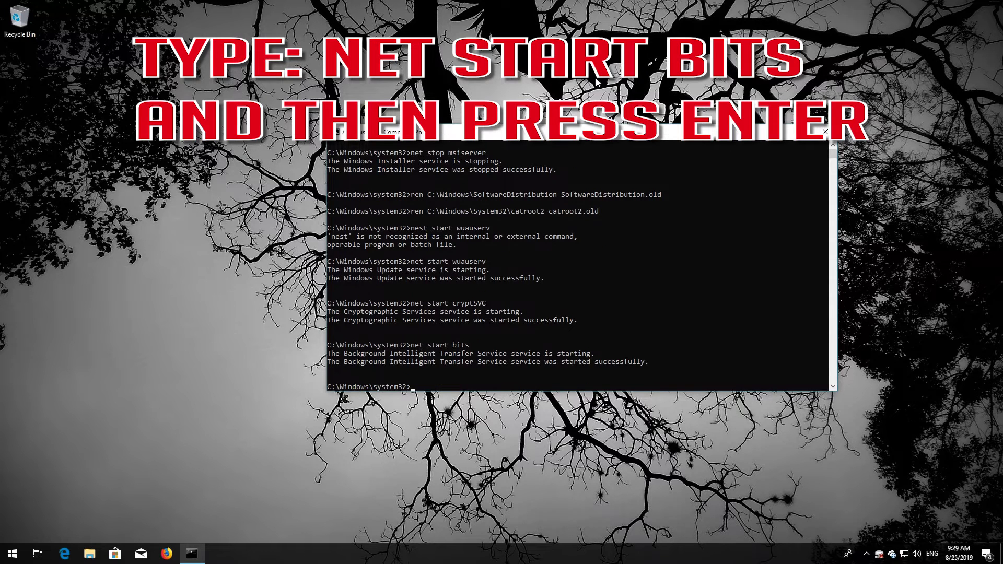
type("ne")
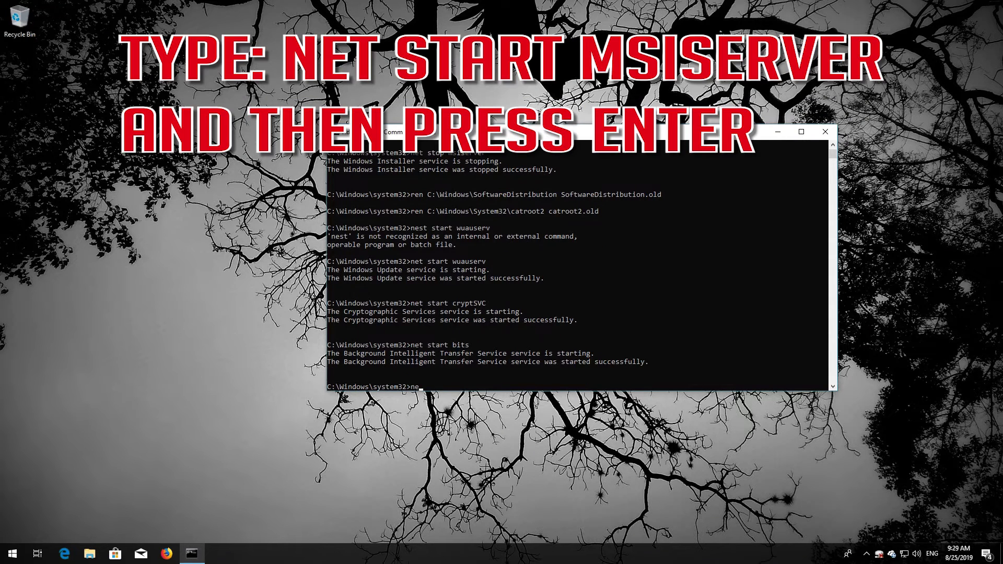
type("t start msiserver")
key("Return")
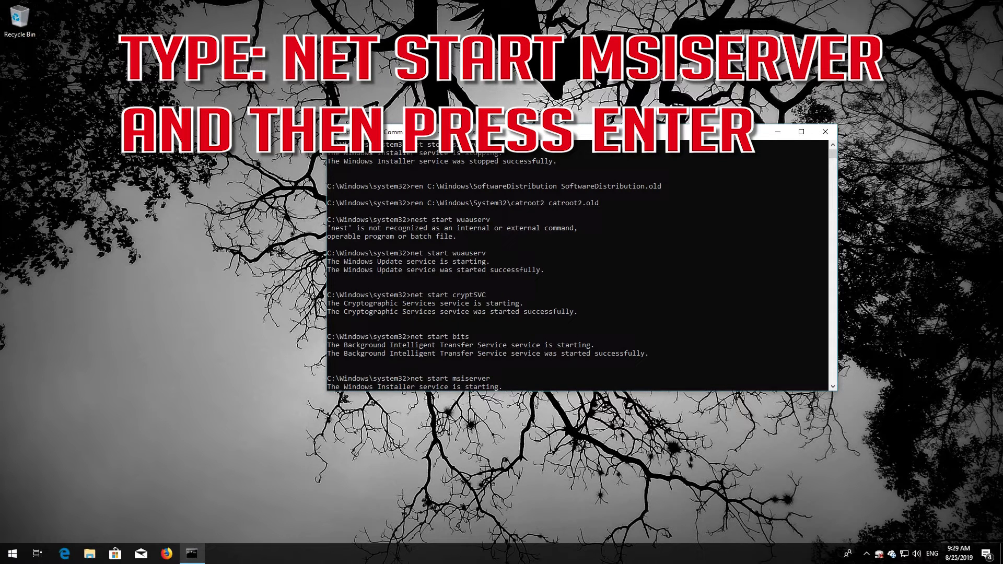
type("exit")
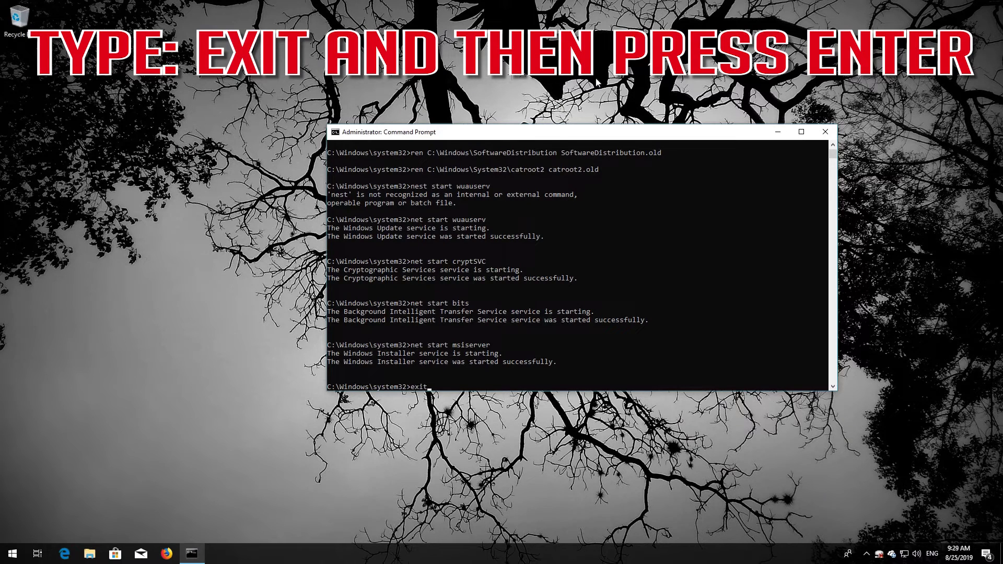
key("Return")
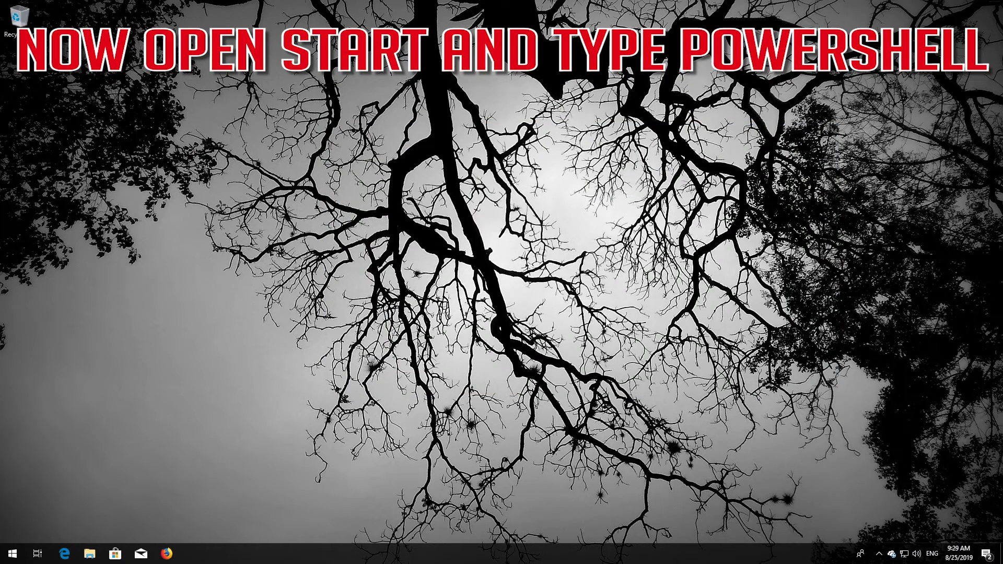
Search 'powershell' and run Windows PowerShell as administrator, approving the UAC prompt
key("super")
type("pow")
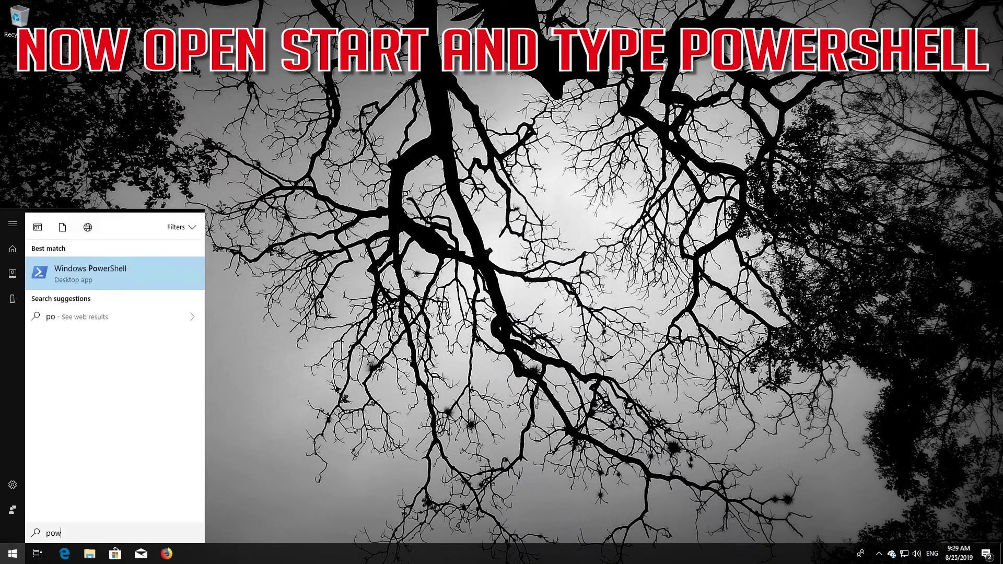
type("ershell")
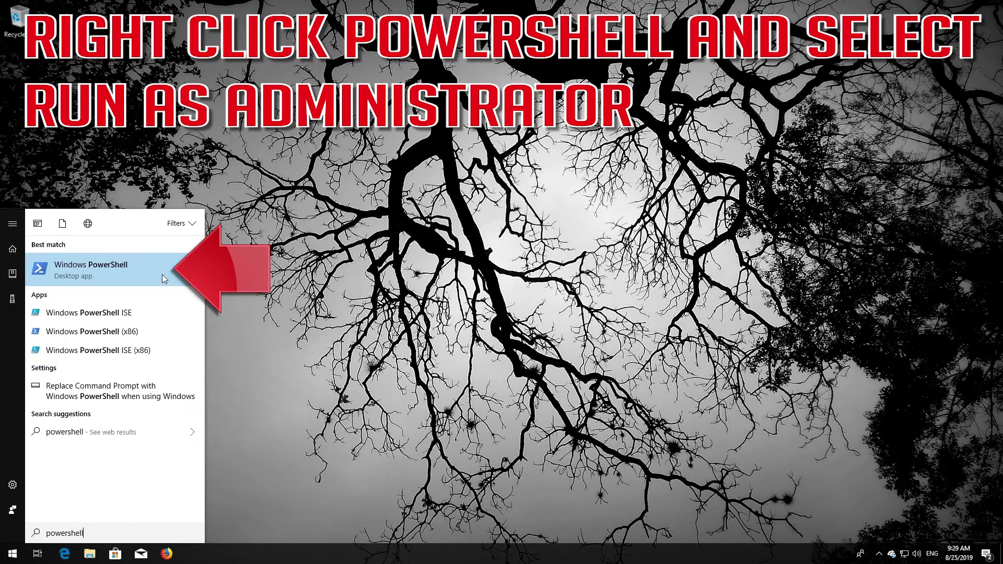
right_click(162, 275)
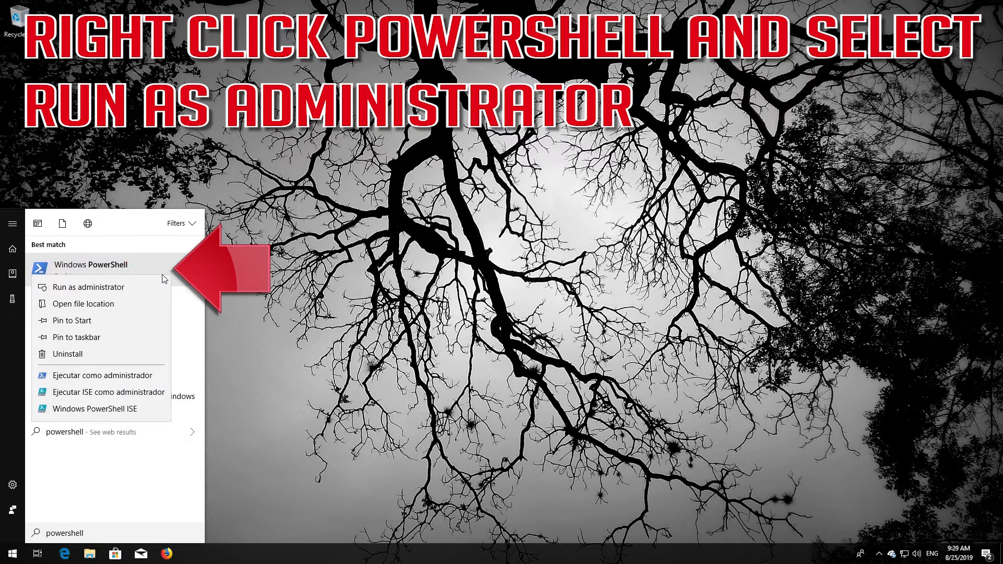
left_click(104, 287)
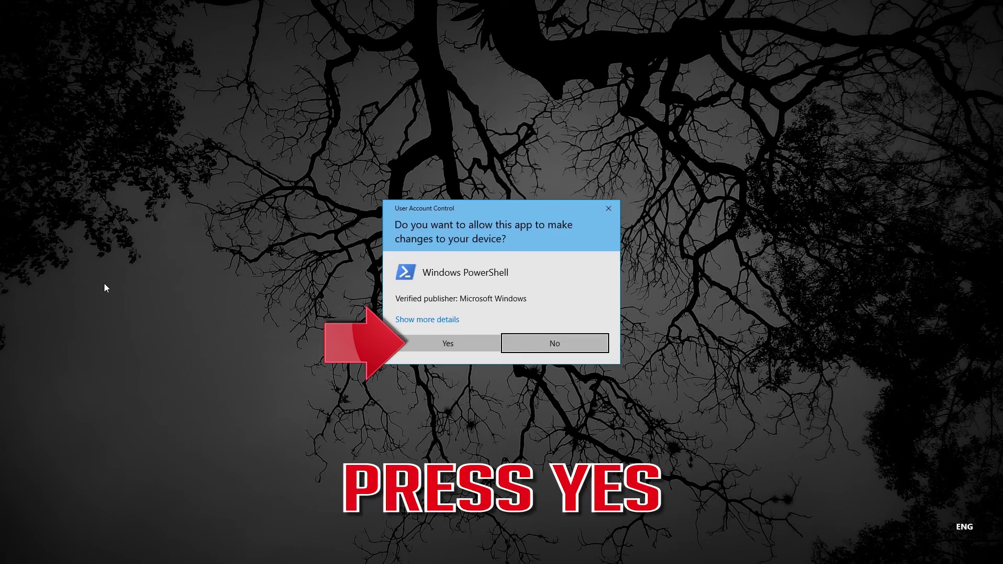
left_click(444, 342)
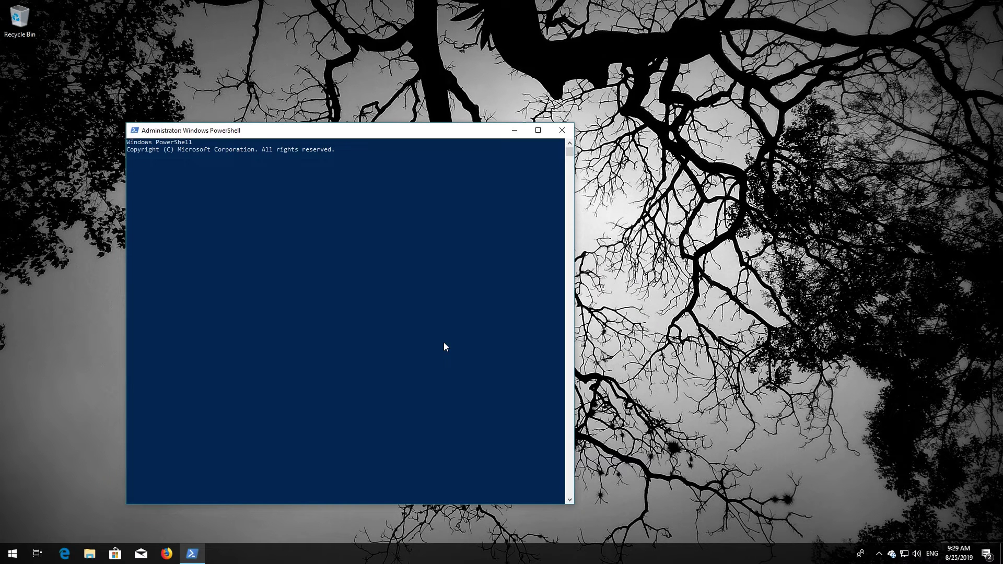
Run wuauclt.exe /updatenow in PowerShell, then exit the window
left_click_drag(340, 131, 506, 88)
type("wuauclt.exe")
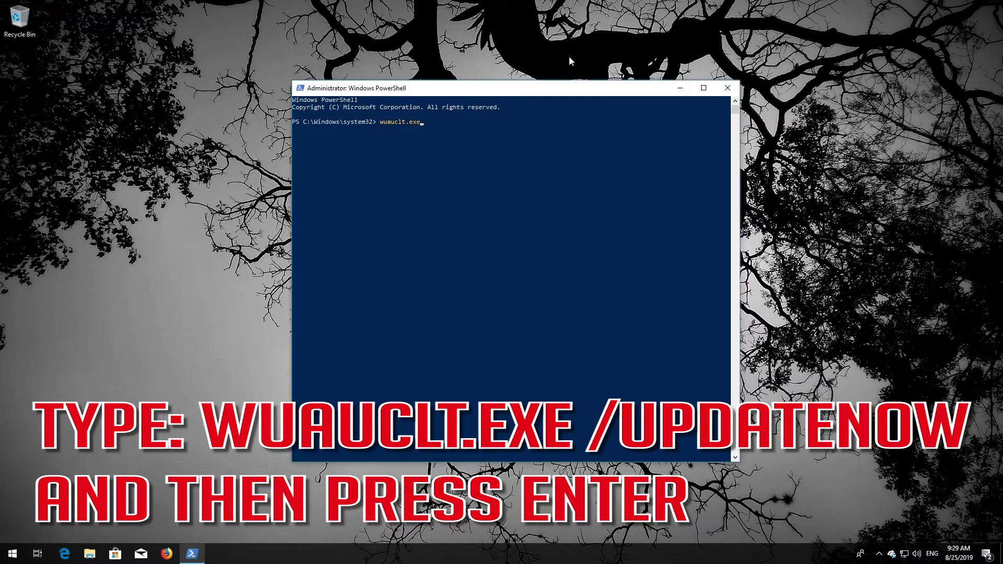
type(" /updatenow")
key("Return")
type("exit")
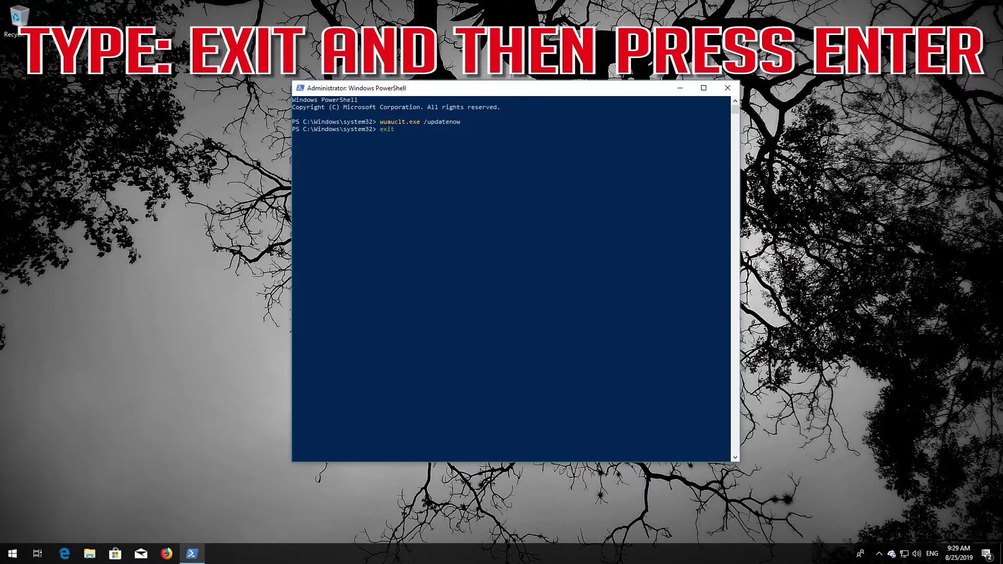
key("Return")
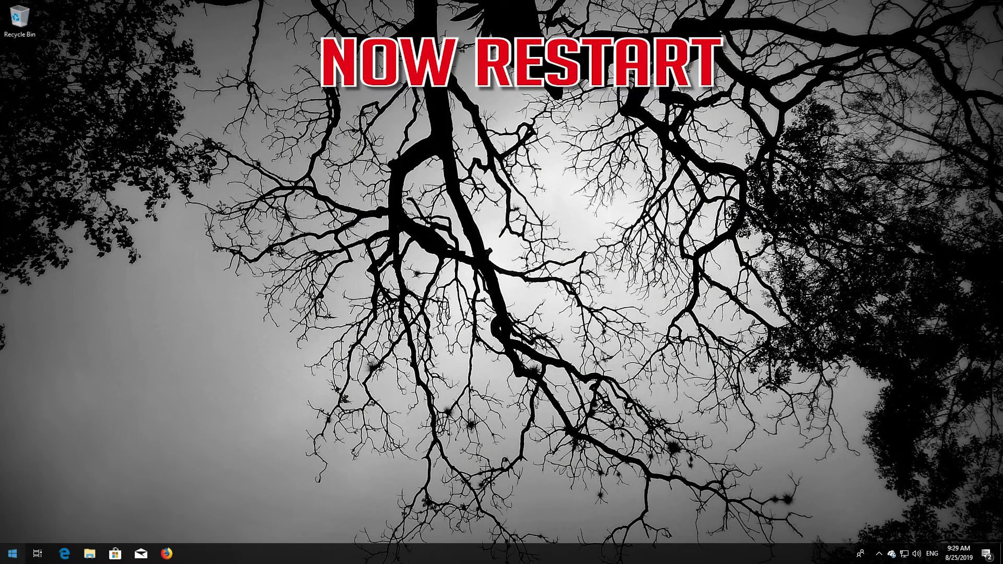
Restart the computer from Start's power options
left_click(13, 554)
left_click(12, 531)
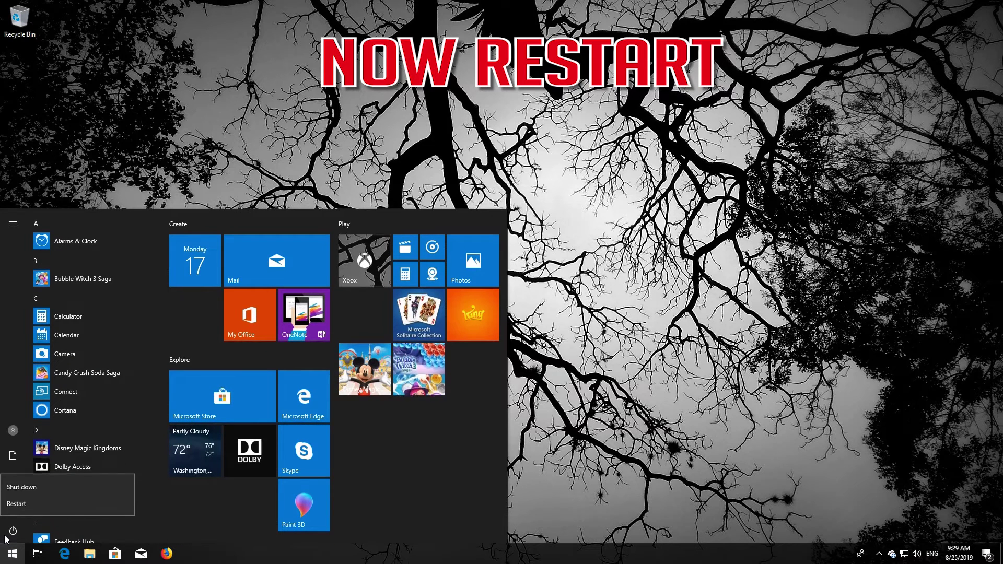
left_click(28, 502)
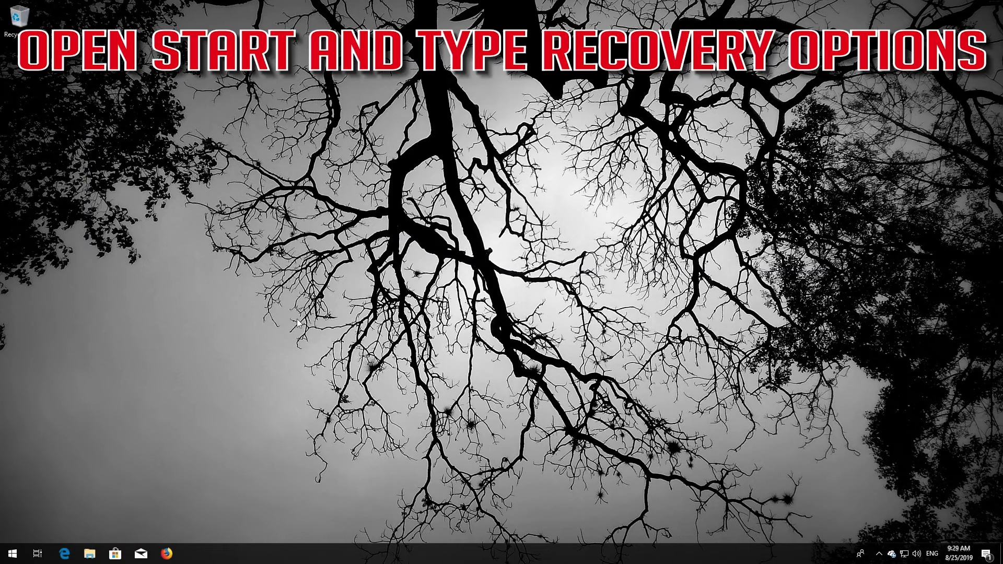
Search 'recovery options' in Start and open the Recovery options settings page
key("super")
type("recovery")
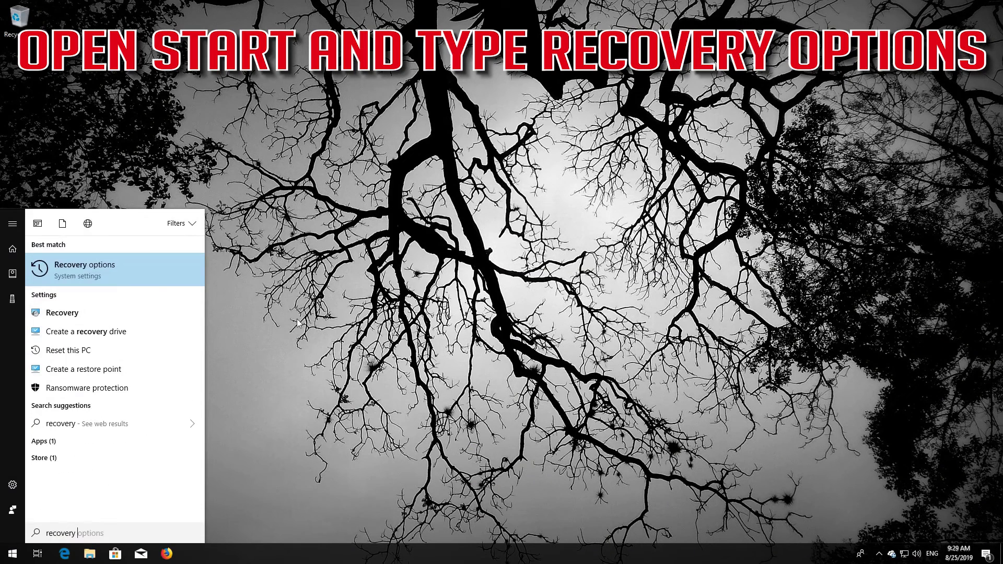
type(" options")
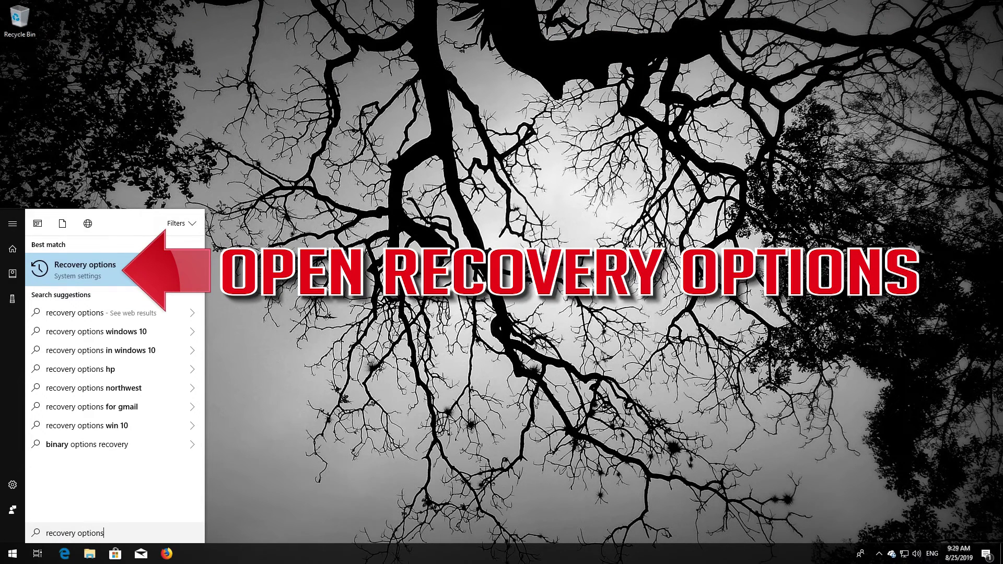
left_click(98, 271)
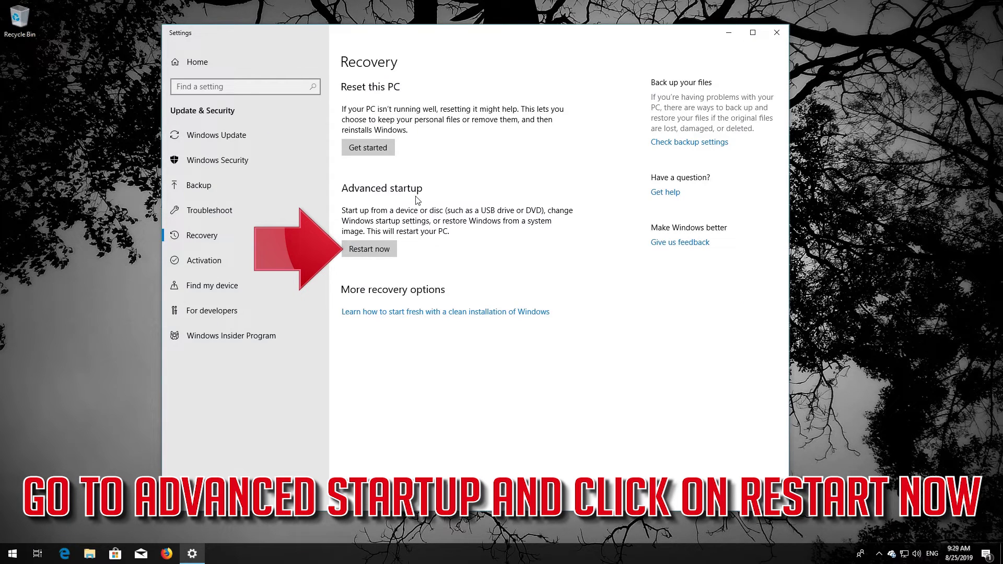
Restart into advanced startup and launch System Restore, choosing your account and US keyboard
left_click(372, 251)
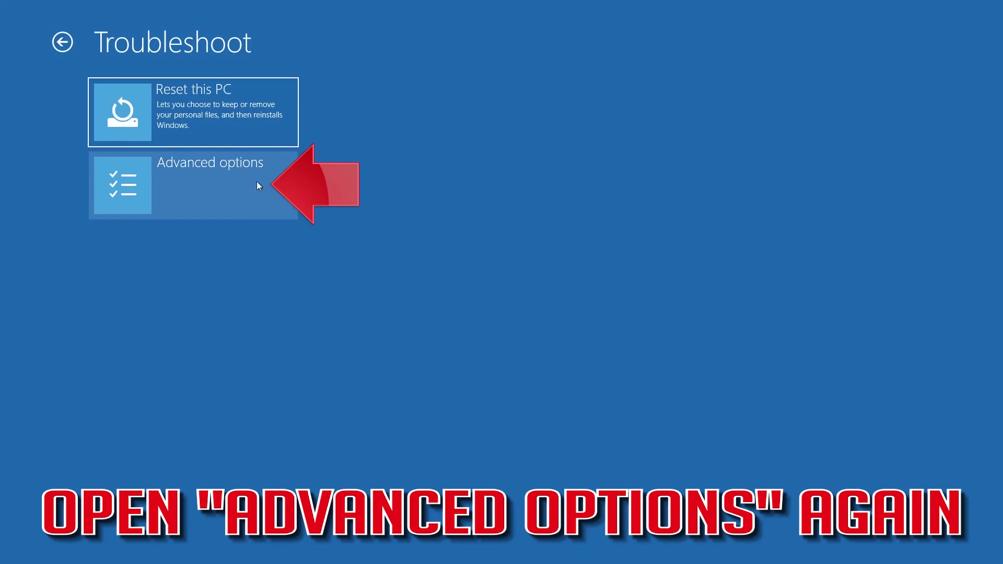
left_click(215, 186)
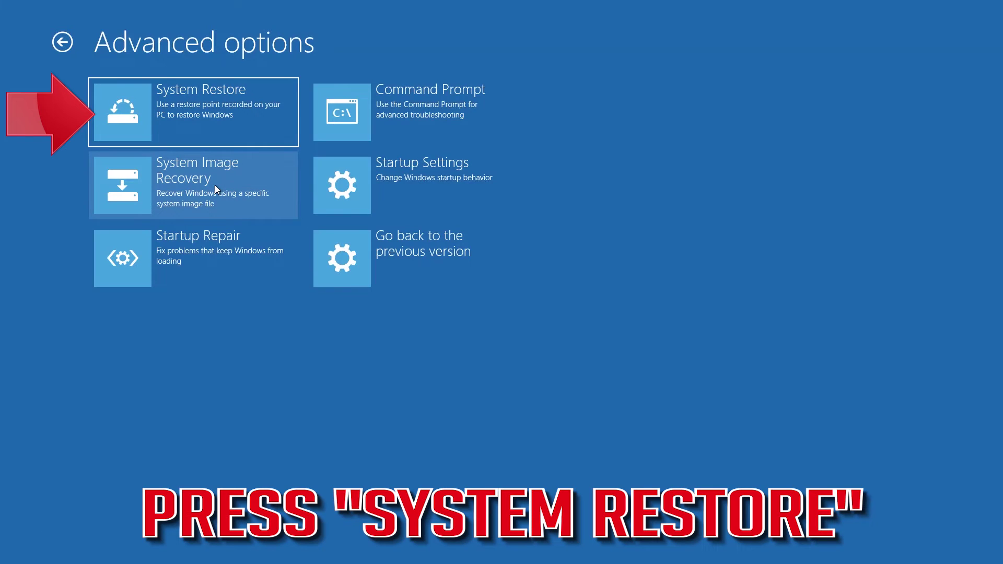
left_click(243, 104)
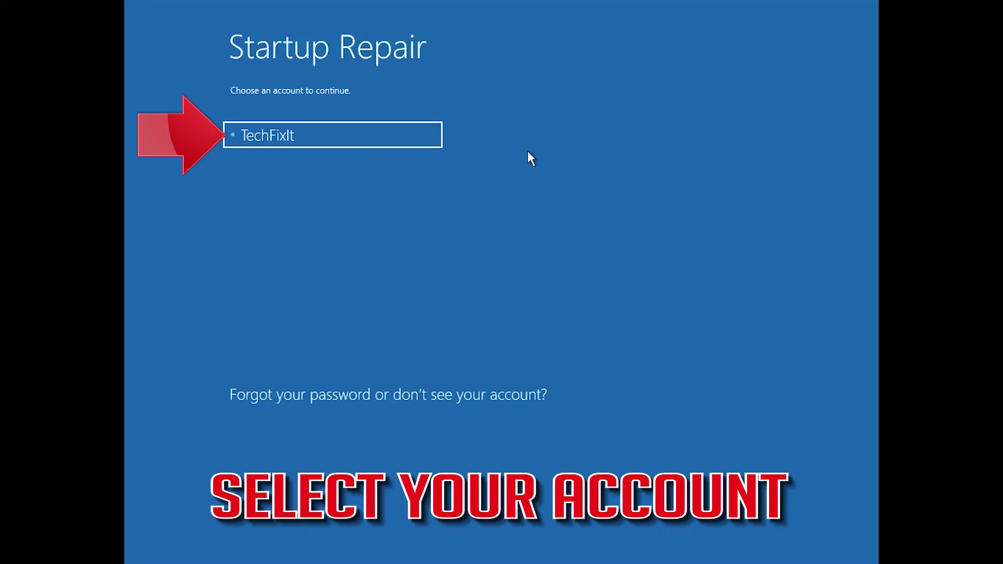
left_click(337, 137)
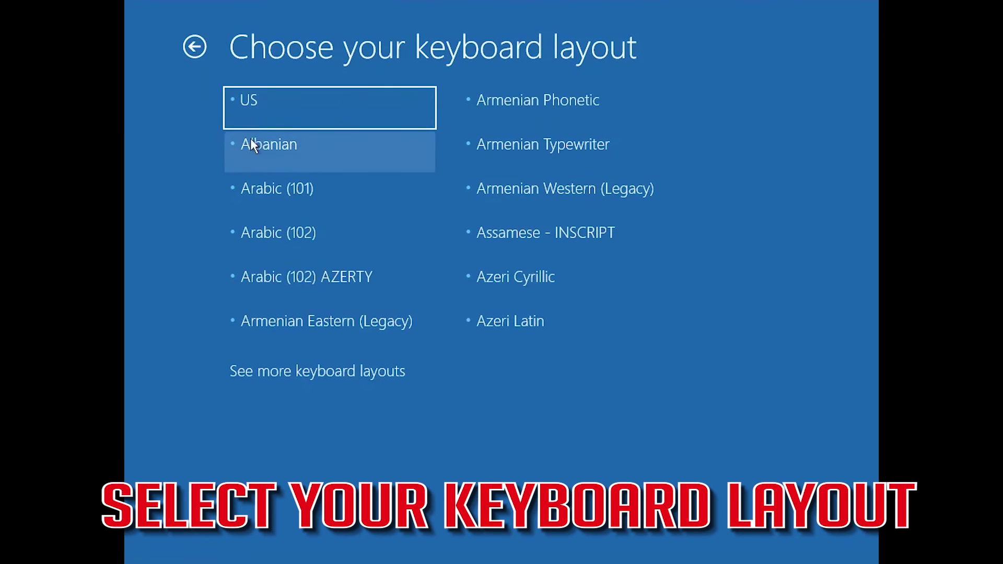
left_click(282, 118)
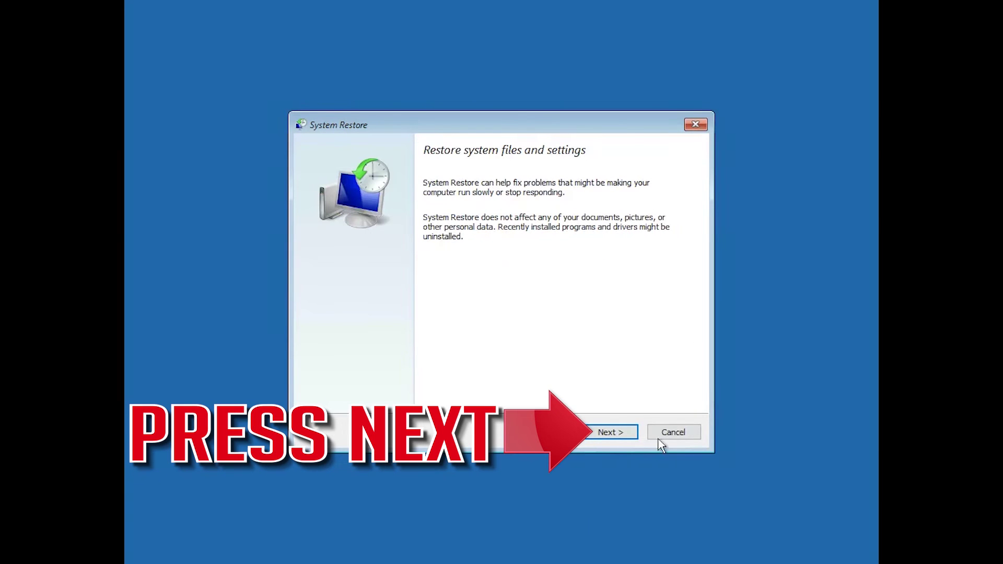
Select the 5/29/2019 3:47:37 PM restore point, finish the wizard and confirm restoring
left_click(611, 437)
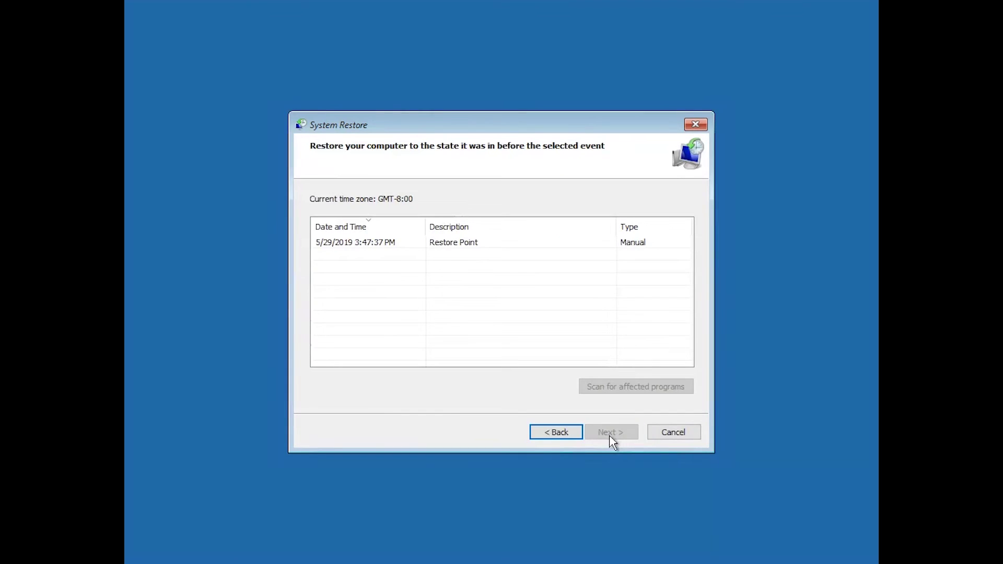
left_click(554, 243)
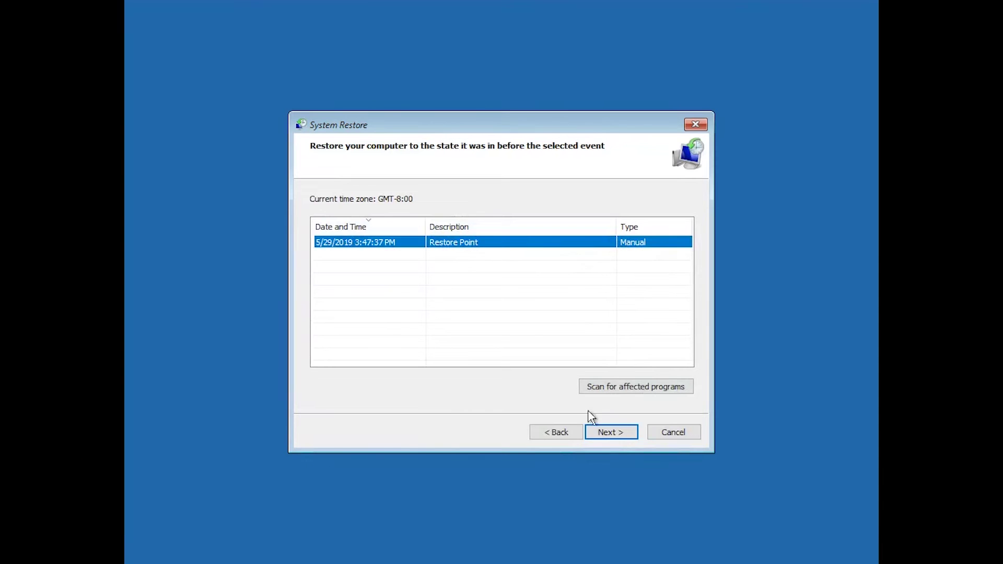
left_click(617, 435)
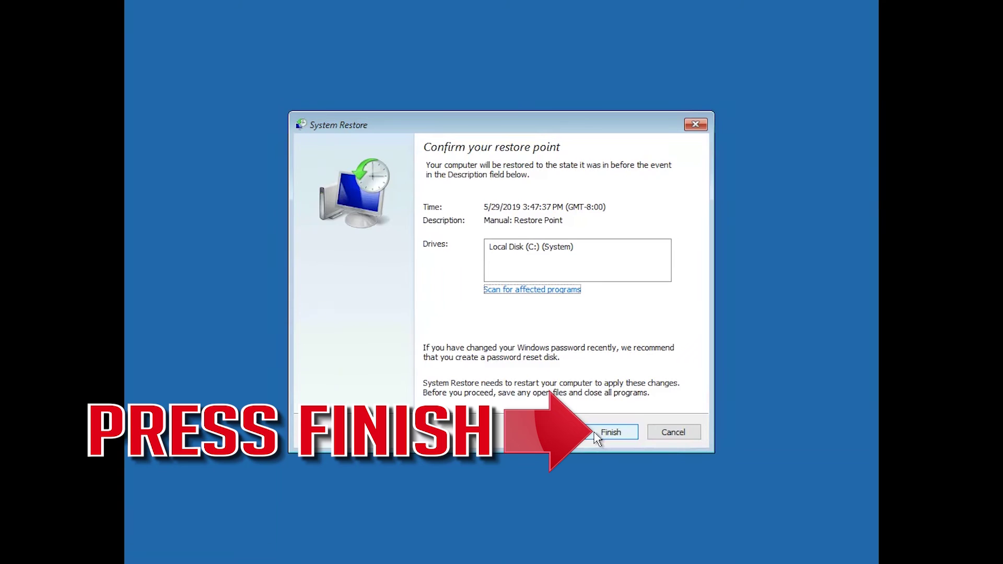
left_click(597, 436)
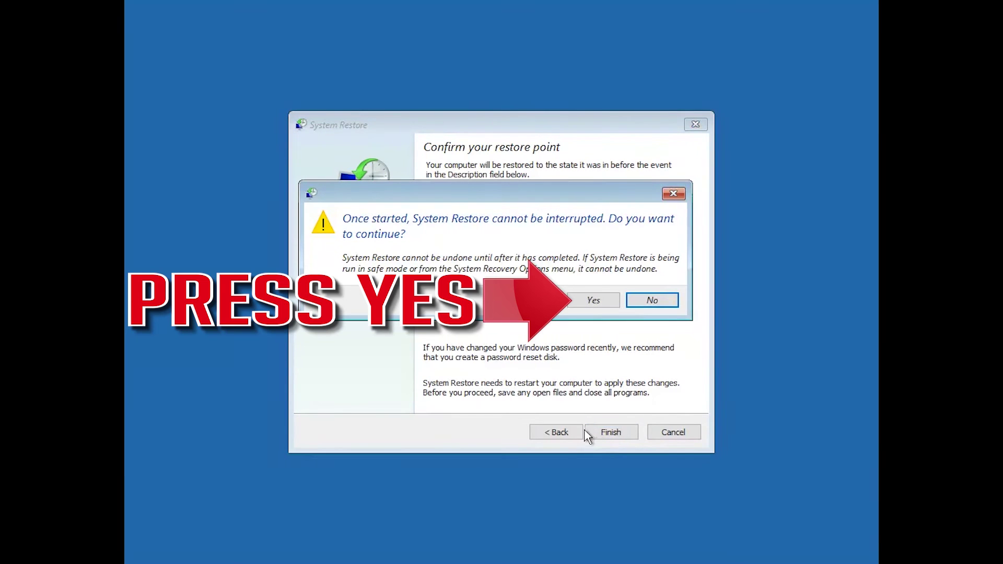
left_click(592, 301)
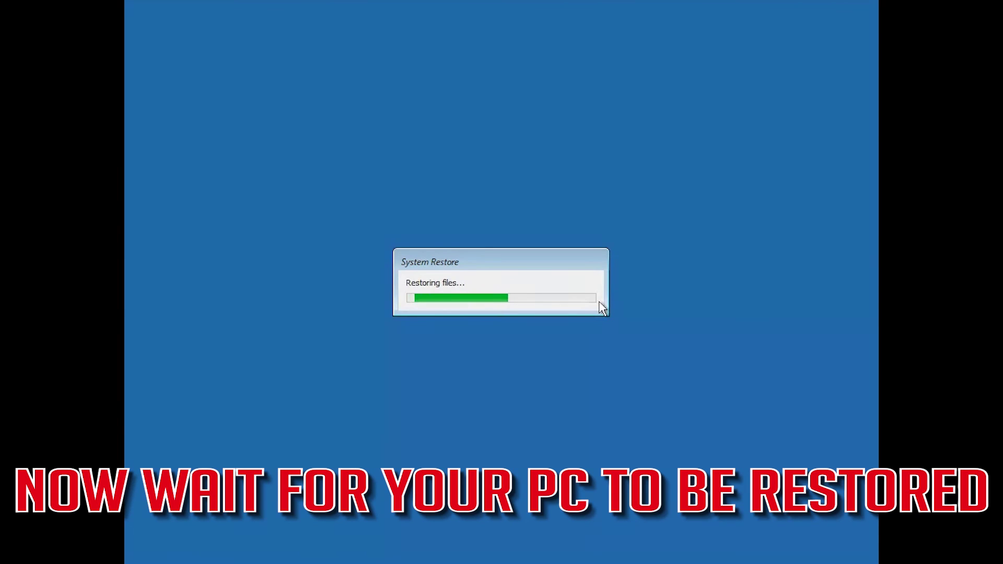